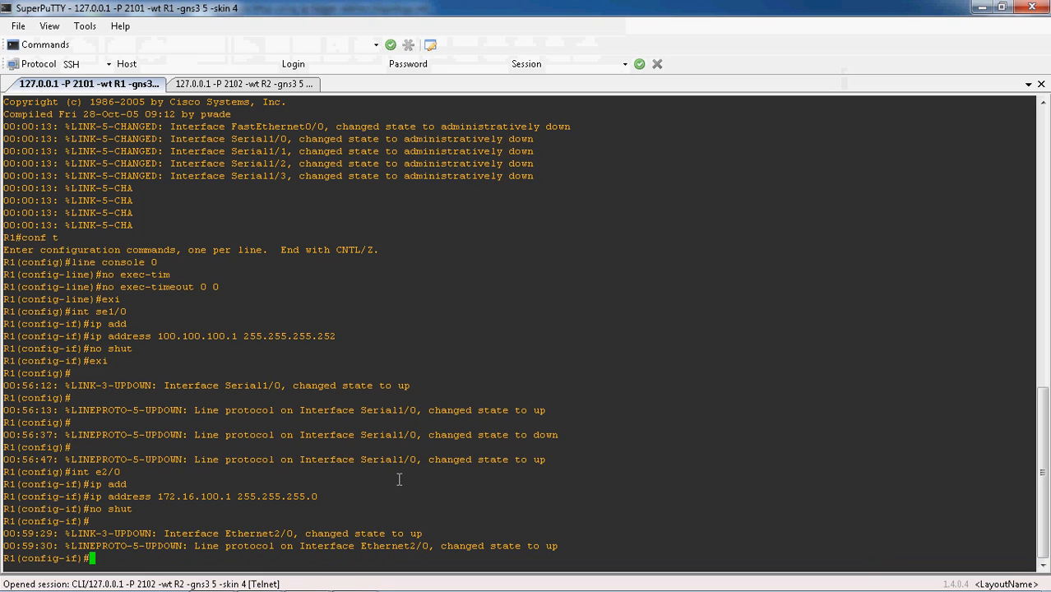
Set the IP helper address to 100.100.100.2 on R1's Ethernet 2/0 interface and leave interface configuration
type("ip helper")
key("Tab")
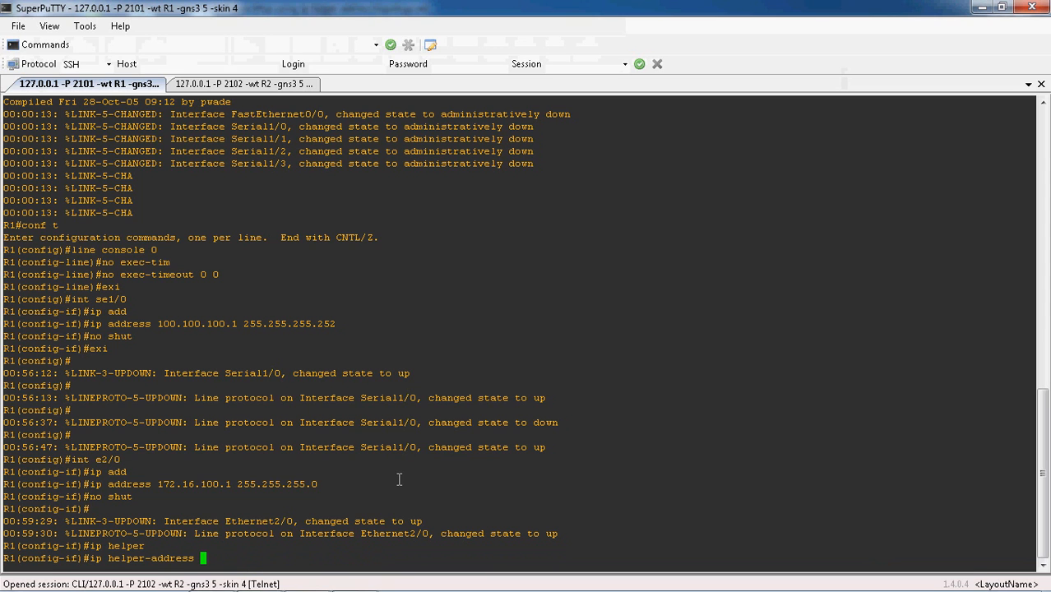
left_click(222, 582)
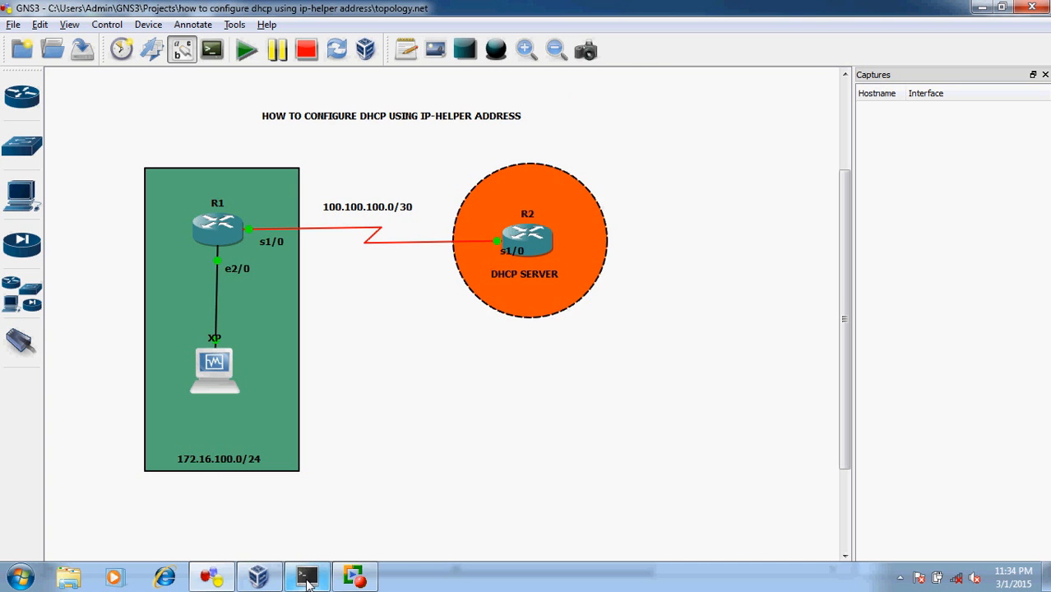
left_click(306, 580)
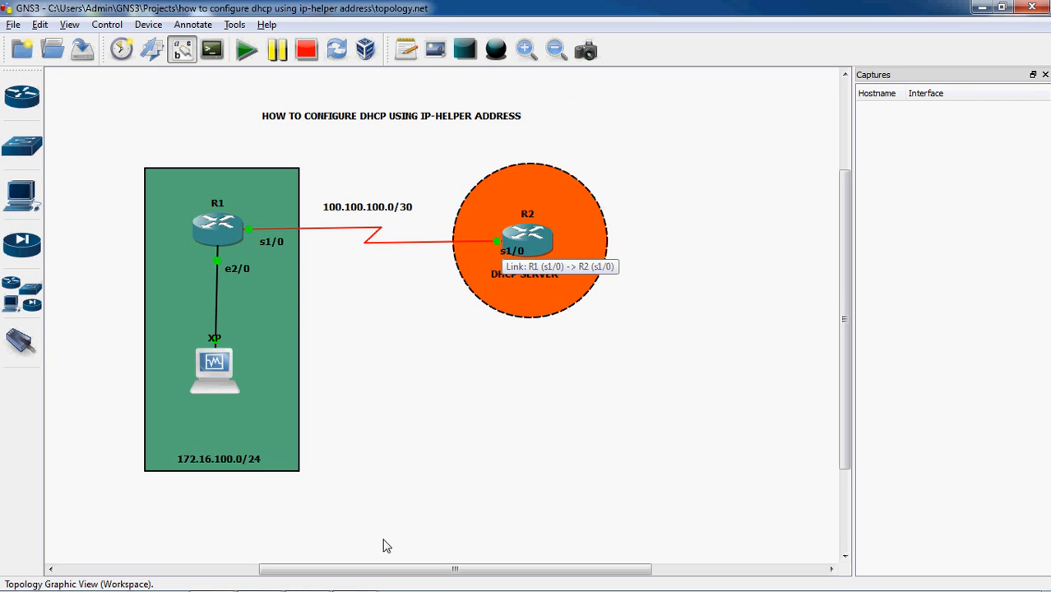
left_click(208, 578)
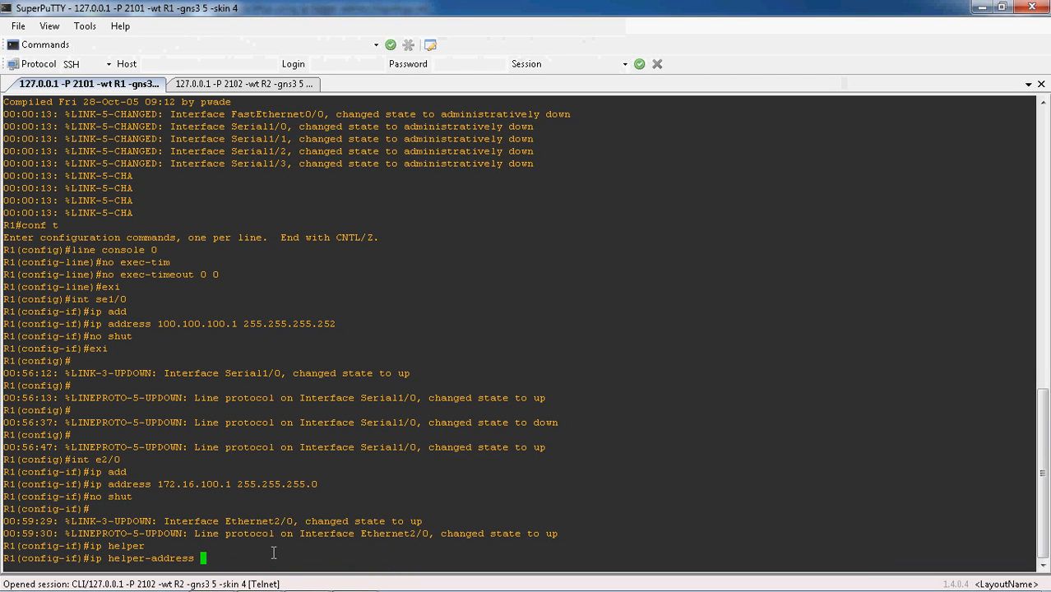
type("100.100.100.2")
key("Return")
type("exi")
key("Return")
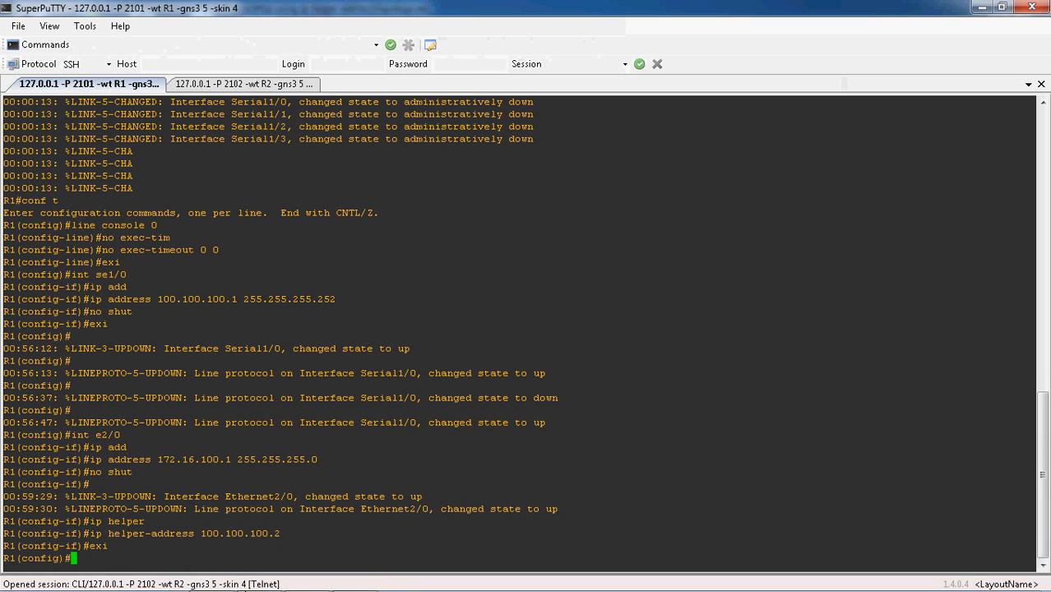
In R2's console, add a default route 0.0.0.0 0.0.0.0 with next hop 100.100.100.1
left_click(258, 578)
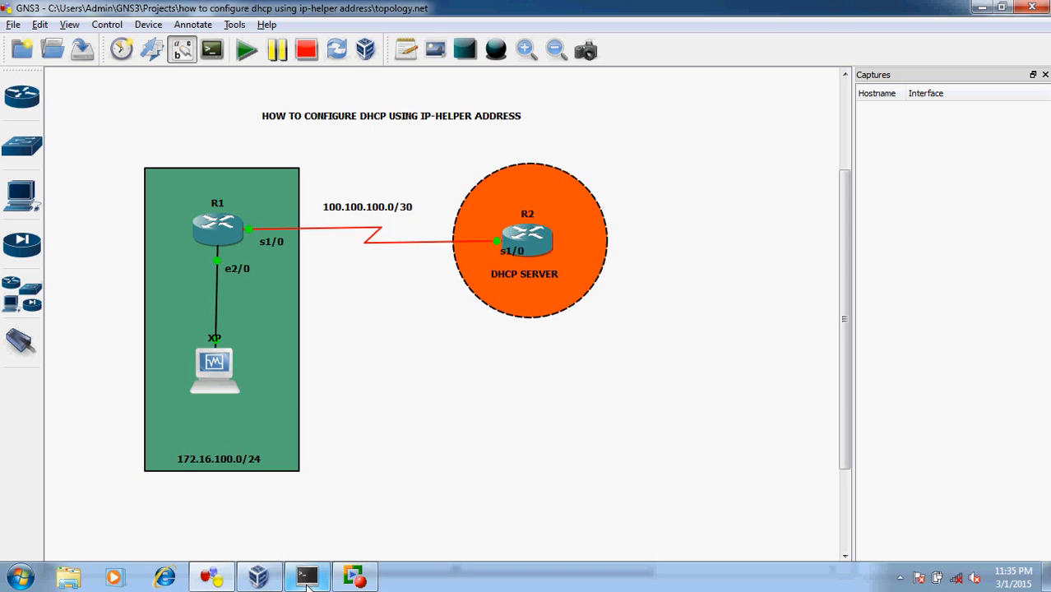
left_click(311, 578)
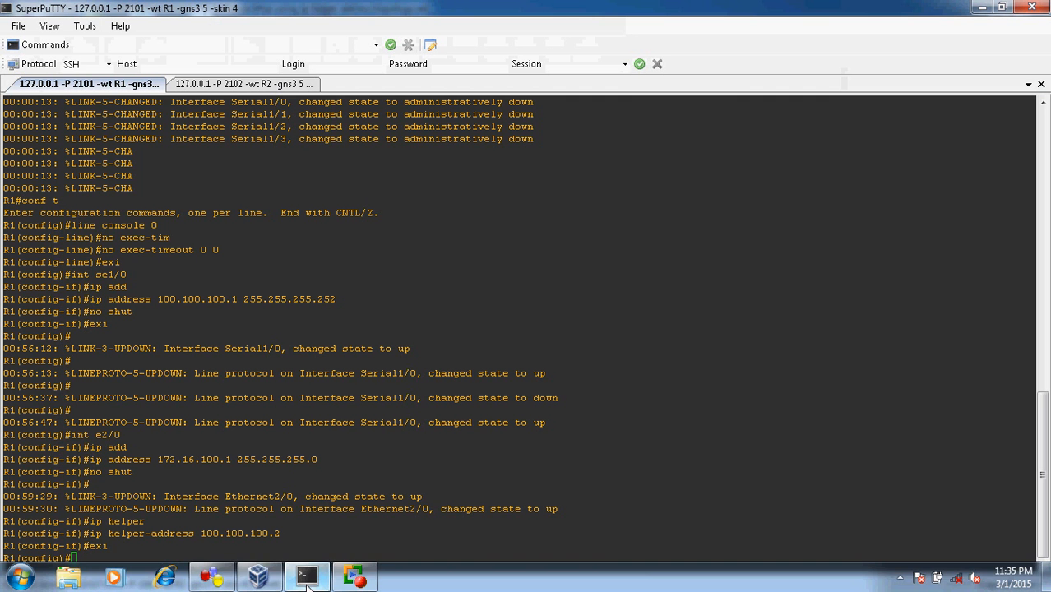
left_click(240, 83)
type("ip def")
key("Tab")
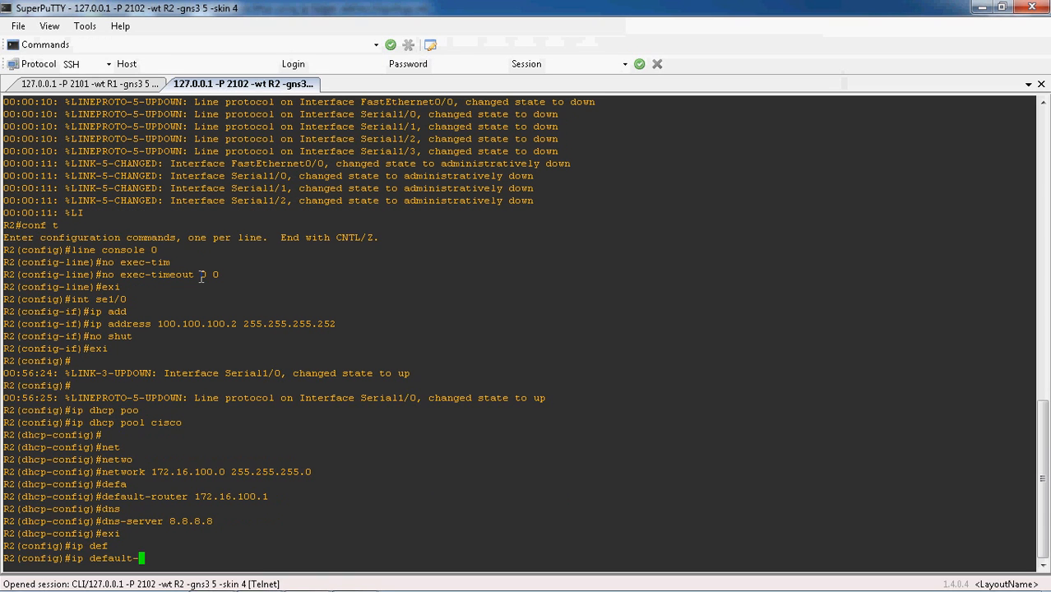
type("RO")
key("Tab")
key("BackSpace")
key("BackSpace")
key("BackSpace")
key("BackSpace")
key("BackSpace")
key("BackSpace")
key("BackSpace")
key("BackSpace")
key("BackSpace")
key("BackSpace")
type("ROUTE")
key("Tab")
type("0.")
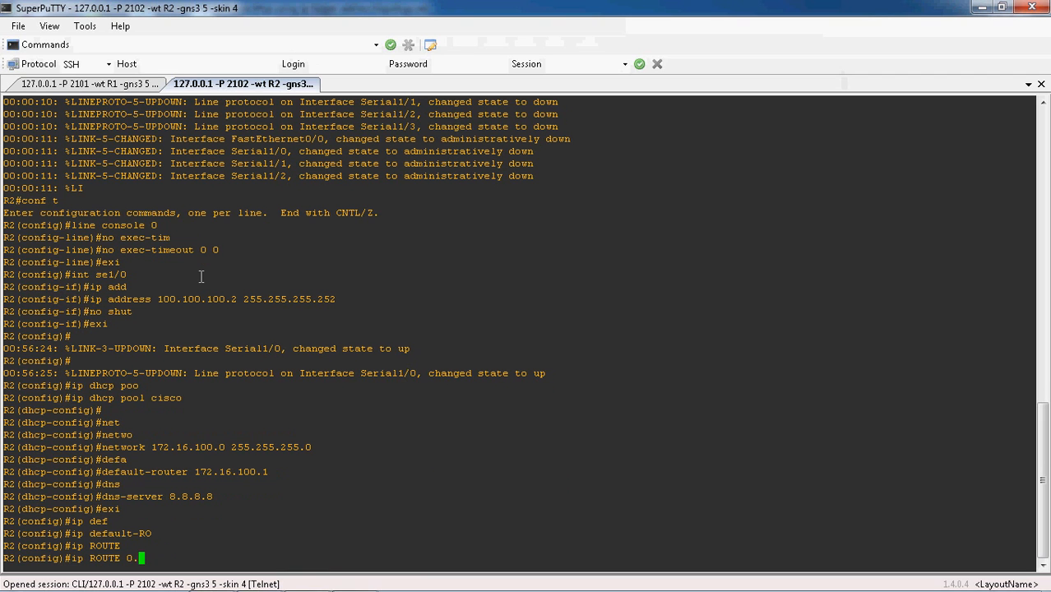
type("0.0.0 0.0.0.0")
mouse_move(258, 589)
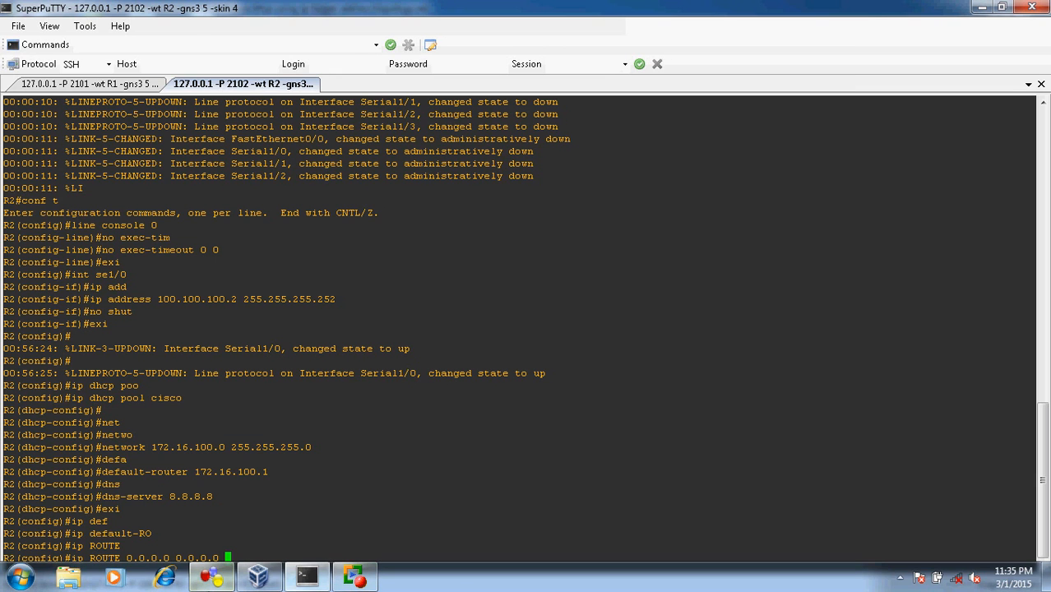
left_click(211, 576)
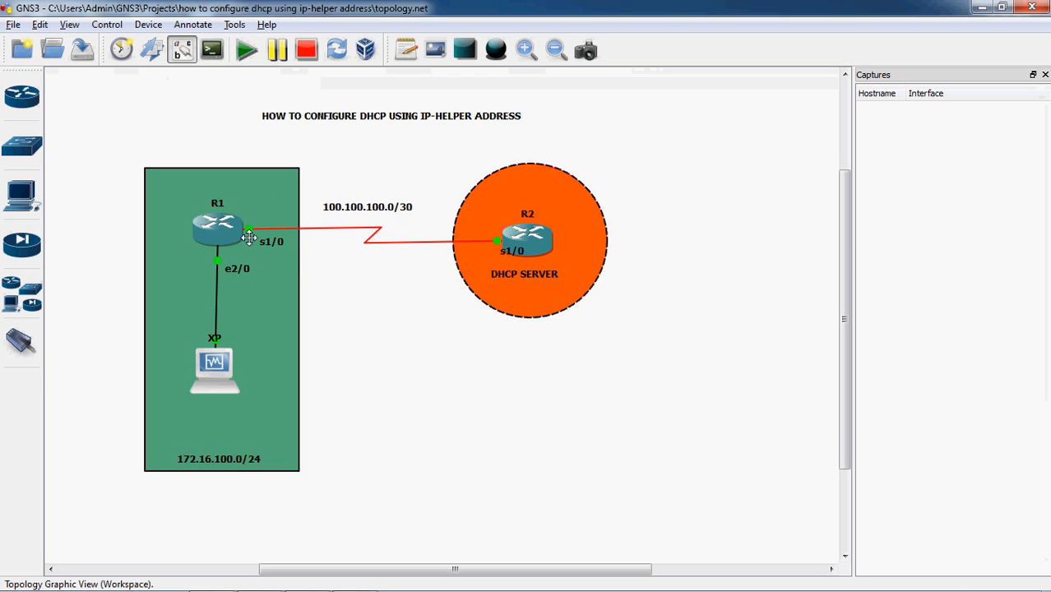
left_click(296, 584)
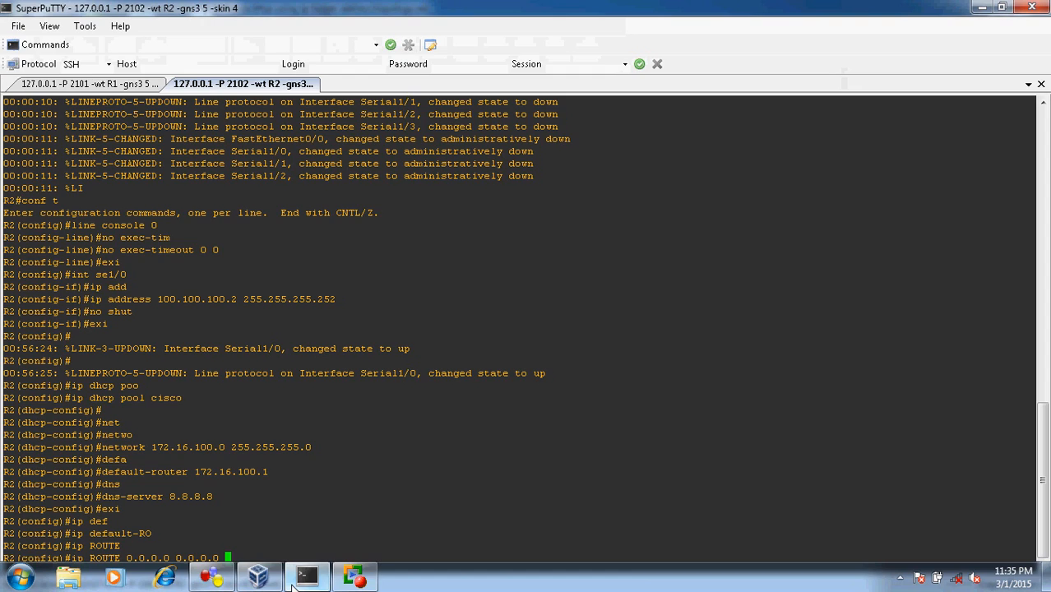
type("100.100.100.1")
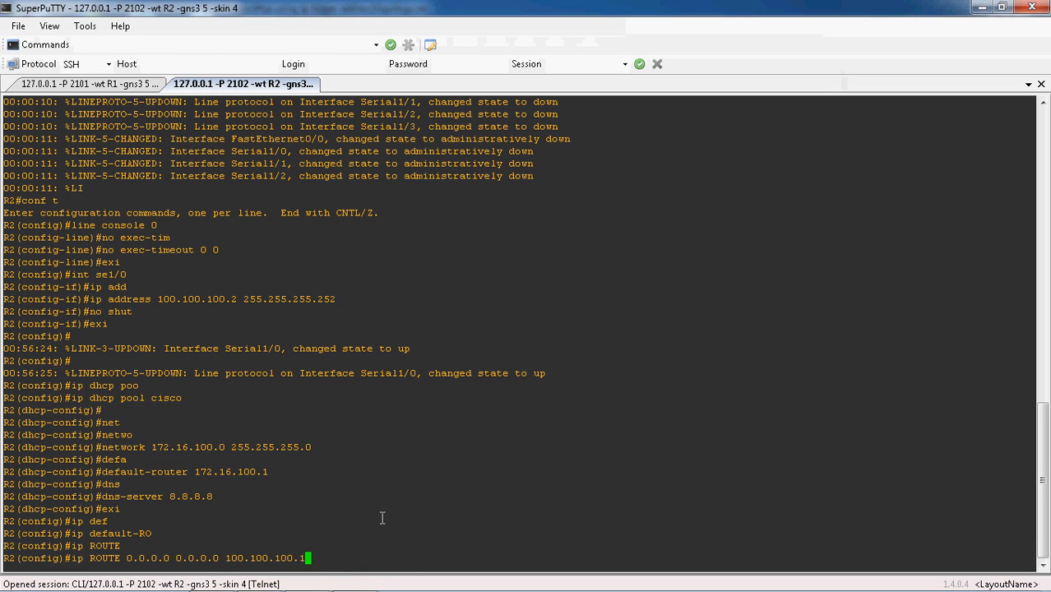
key("Return")
Leave R2's global configuration mode and switch to the GNS3 topology
type("EXI")
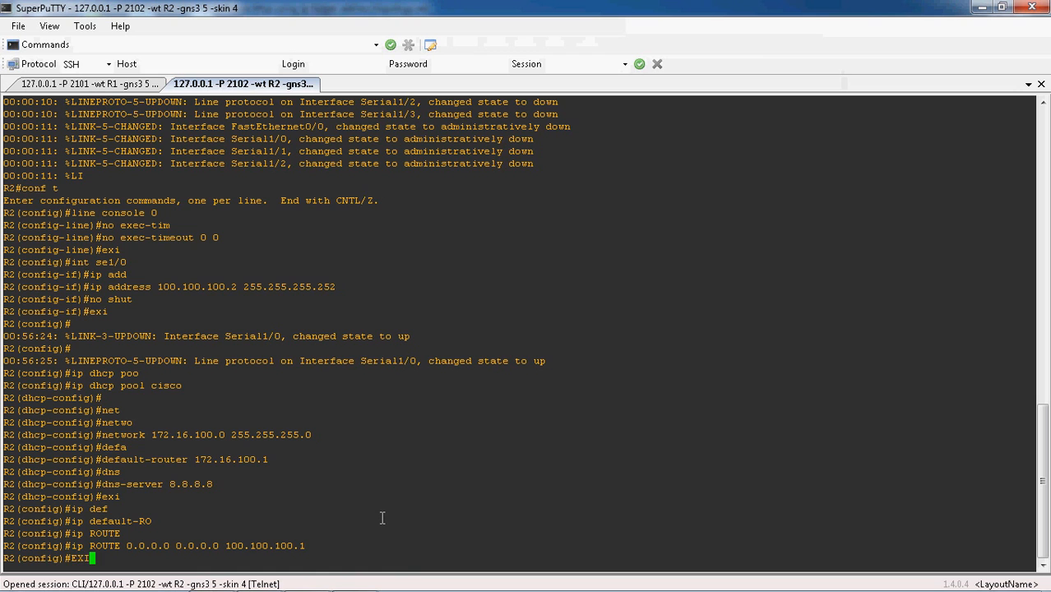
key("Return")
key("Return")
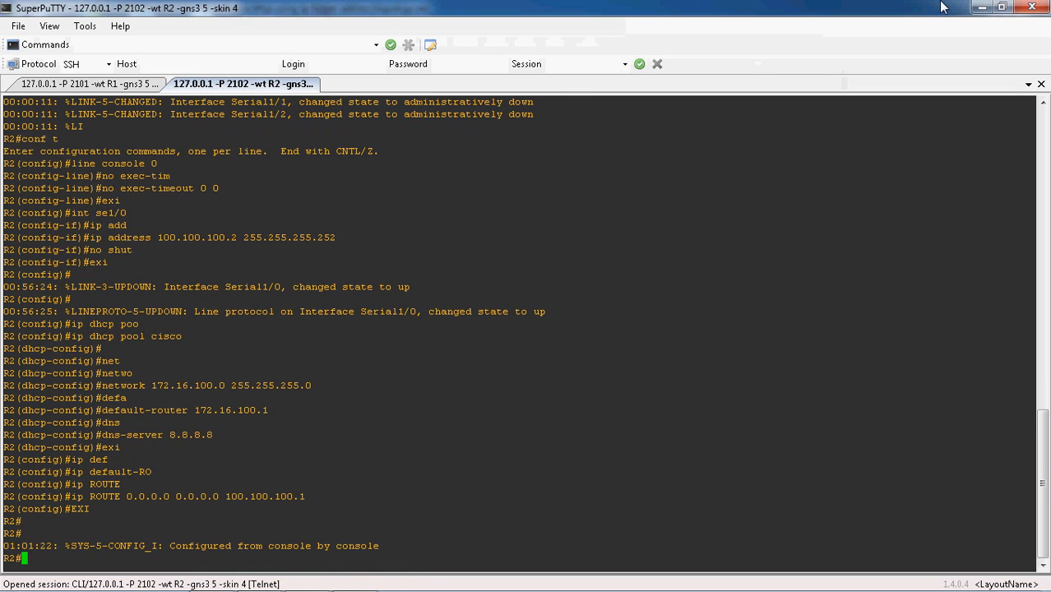
left_click(982, 8)
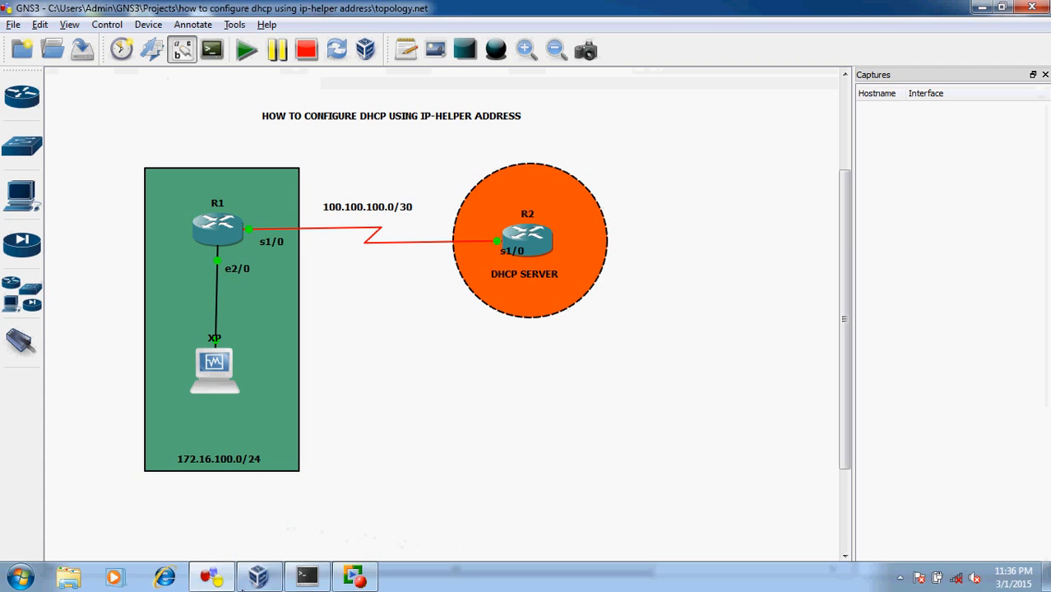
left_click(309, 579)
left_click(309, 579)
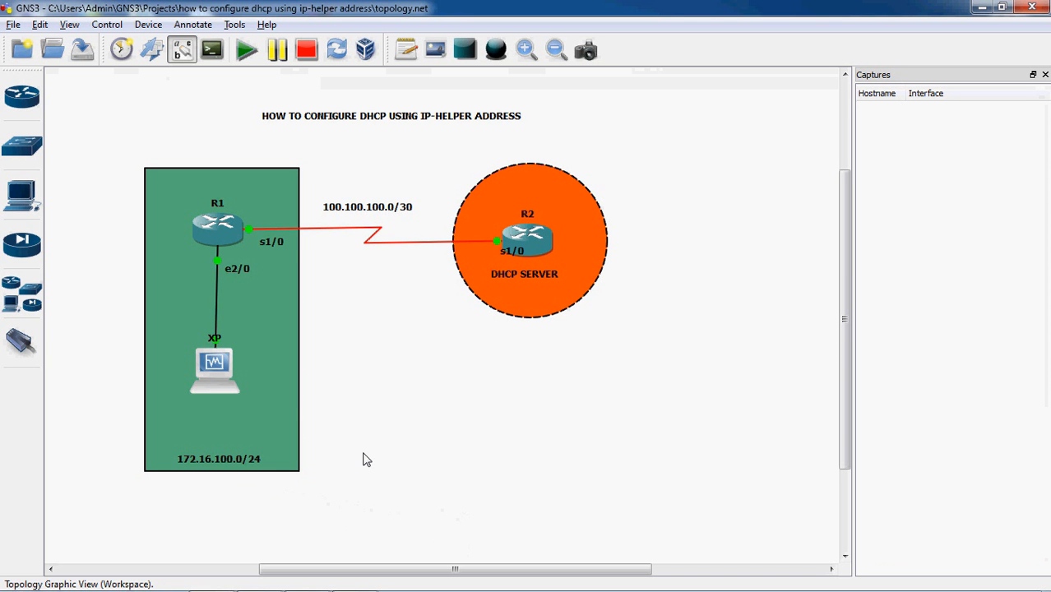
Move the green subnet rectangle down off R1's ports and start a packet capture on R1 e2/0 with ETH encapsulation
left_click_drag(265, 326, 260, 433)
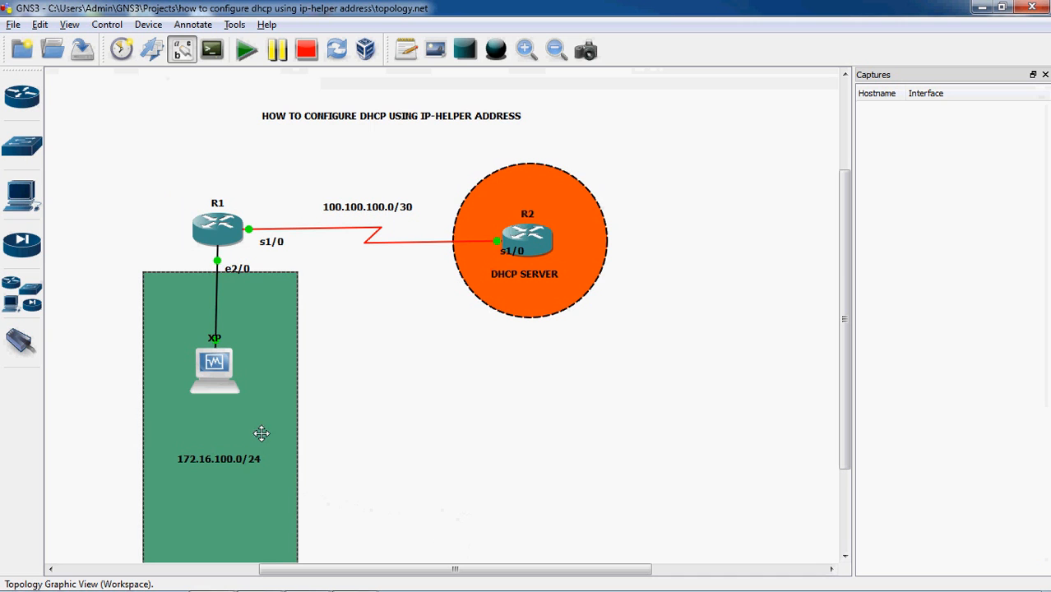
right_click(217, 262)
left_click(247, 269)
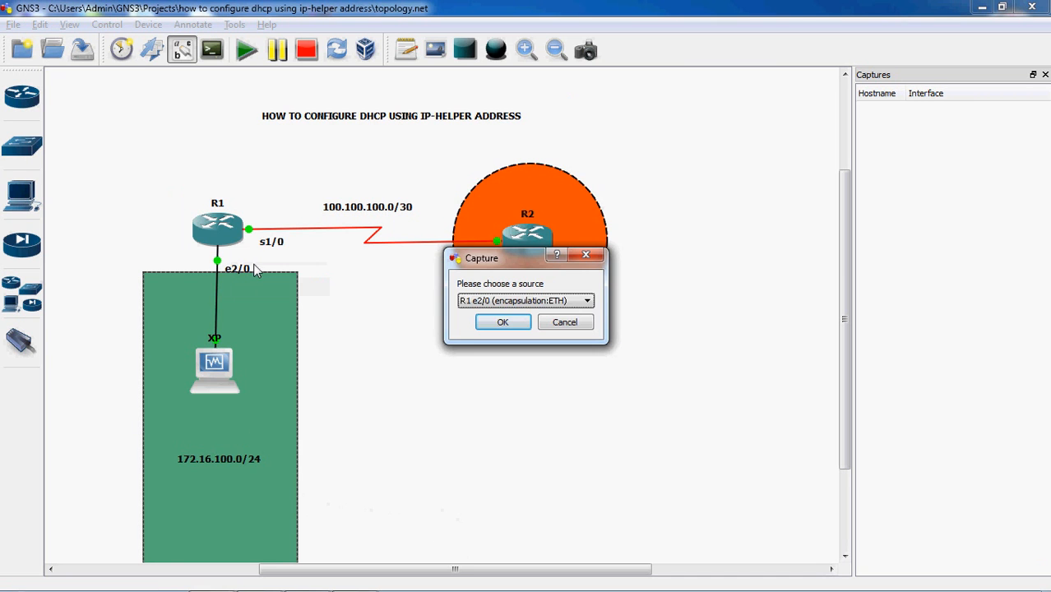
left_click(501, 323)
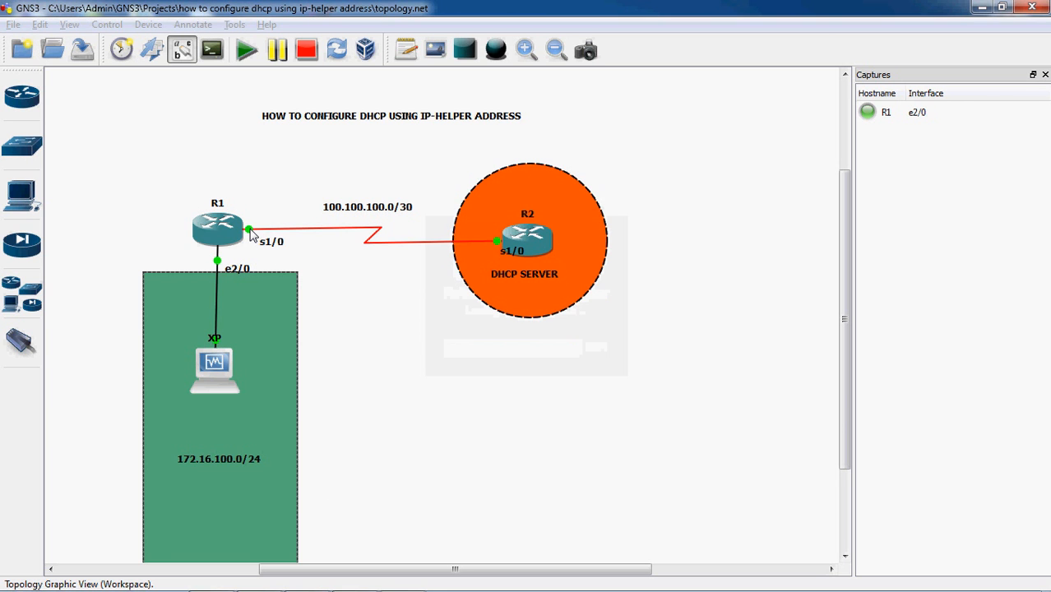
right_click(250, 230)
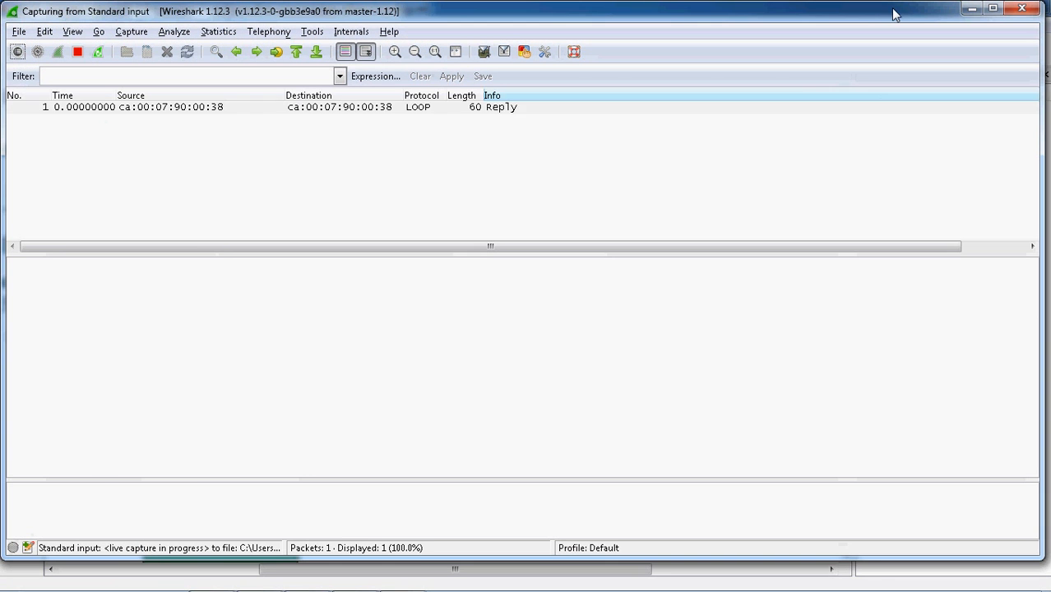
left_click(971, 8)
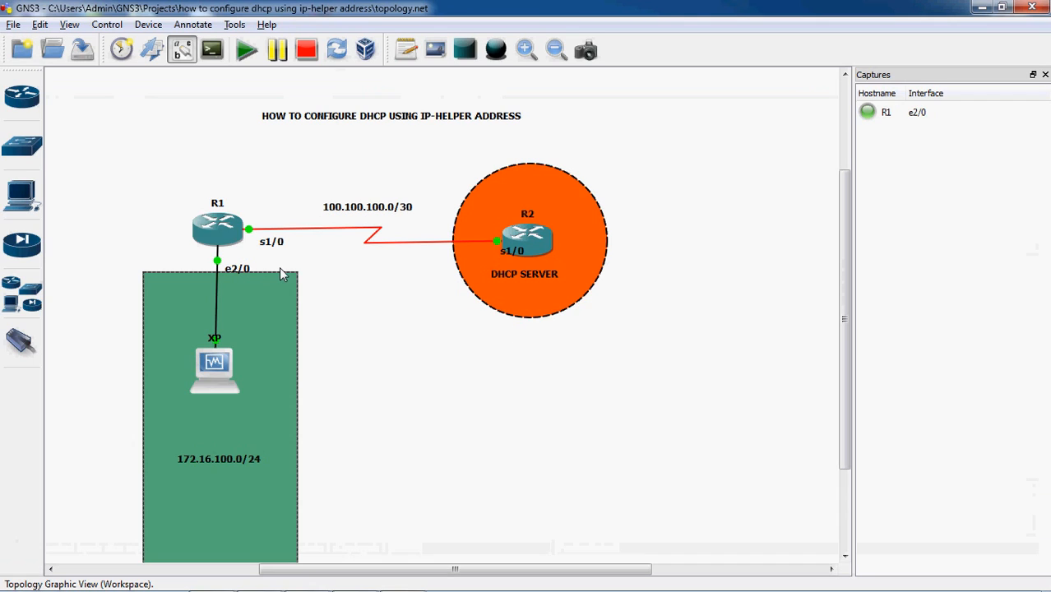
Start a packet capture on R1 s1/0 with HDLC encapsulation and minimize its Wireshark window
right_click(250, 231)
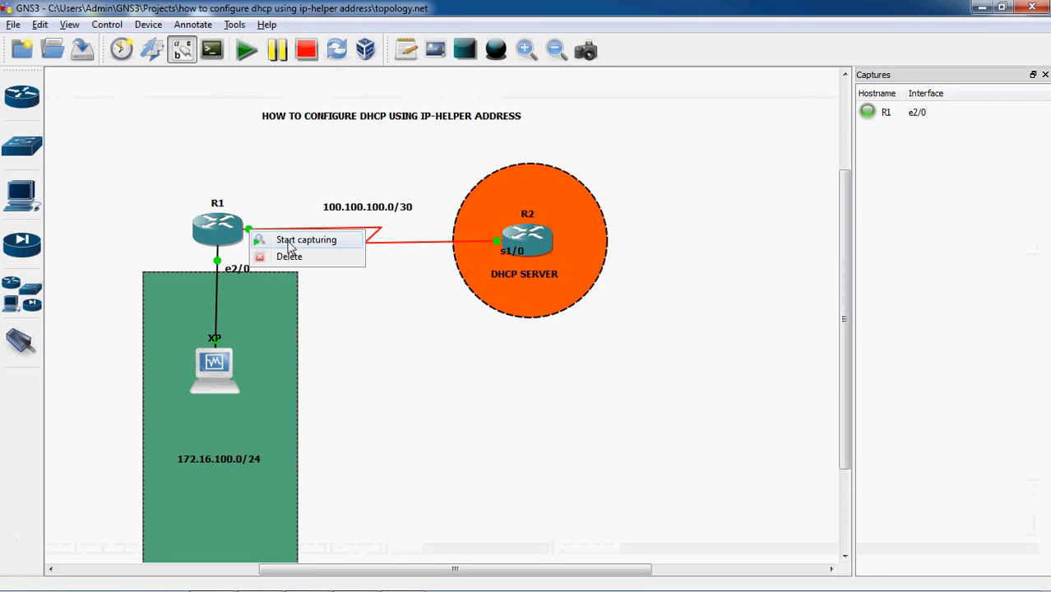
left_click(290, 243)
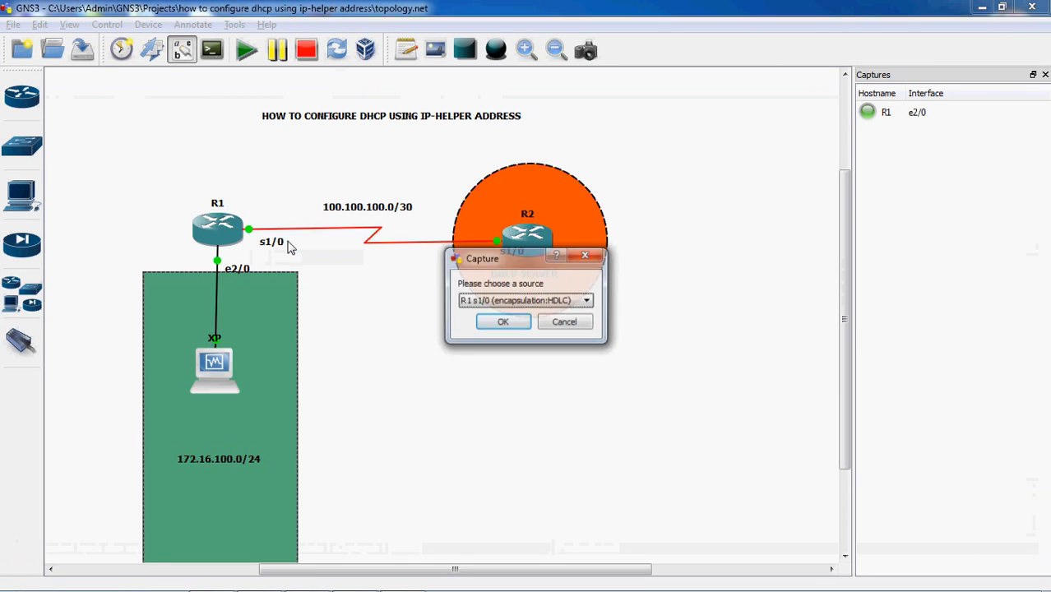
left_click(503, 322)
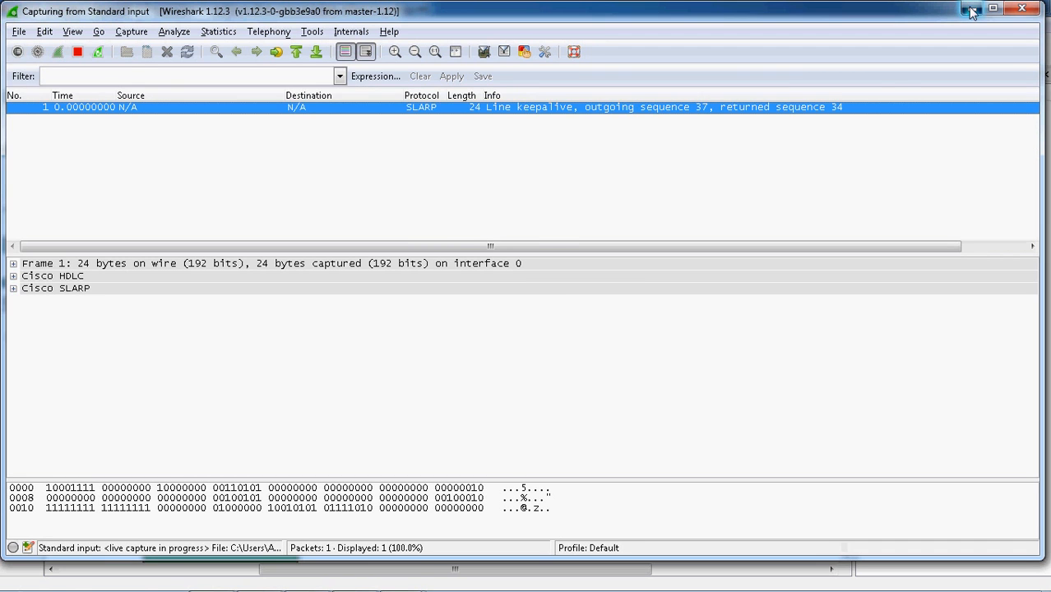
left_click(971, 12)
Move the green subnet rectangle back up so it encloses R1 and the XP machine
left_click(270, 277)
left_click_drag(270, 278, 275, 192)
left_click(422, 436)
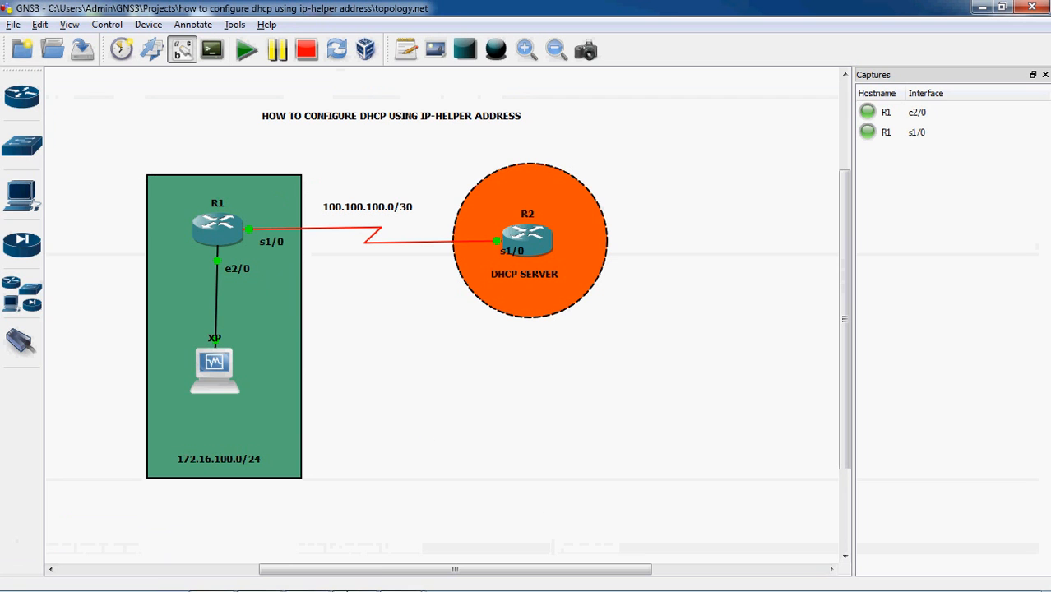
Switch to the XP virtual machine and check its IP configuration with ipconfig in a Command Prompt
left_click(265, 577)
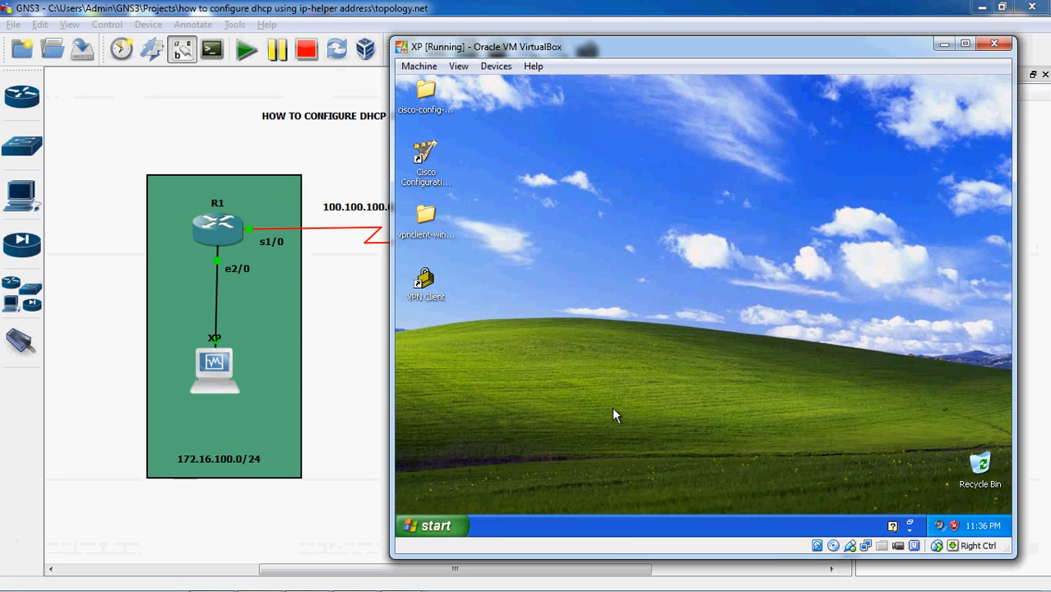
left_click(432, 526)
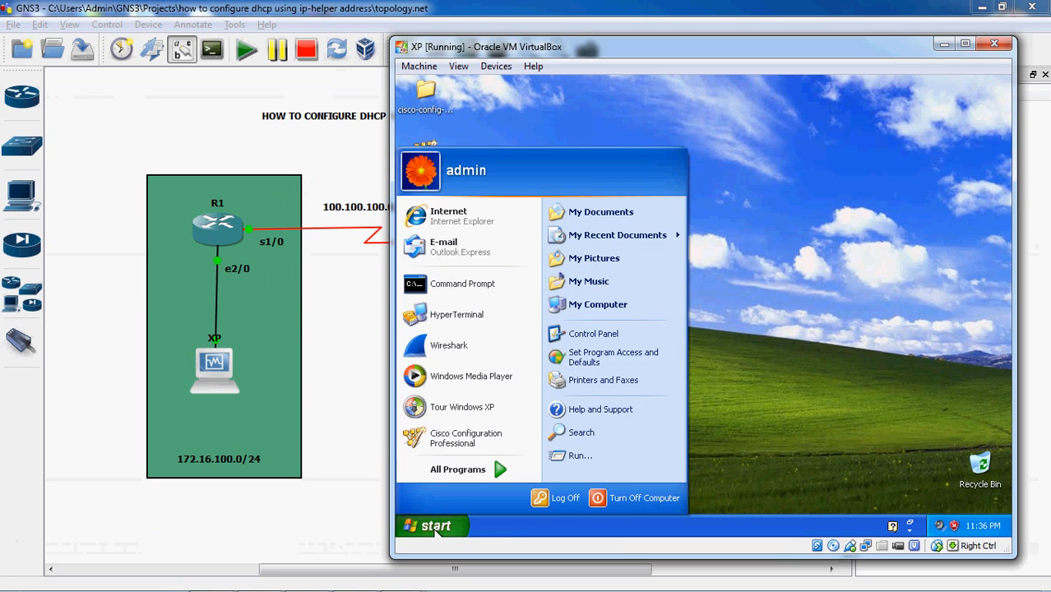
left_click(461, 284)
type("IP CONFIG")
key("BackSpace")
key("BackSpace")
key("BackSpace")
key("BackSpace")
key("BackSpace")
key("BackSpace")
key("BackSpace")
key("BackSpace")
key("BackSpace")
type("ipconfig")
key("Return")
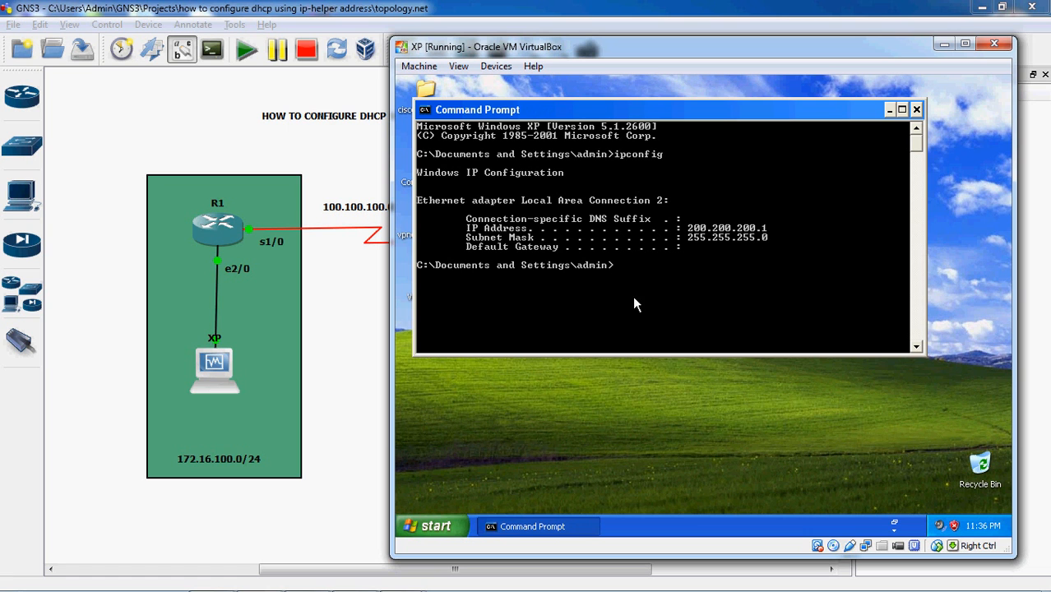
Run ncpa.cpl and open the Internet Protocol (TCP/IP) properties of Local Area Connection 2
left_click(435, 527)
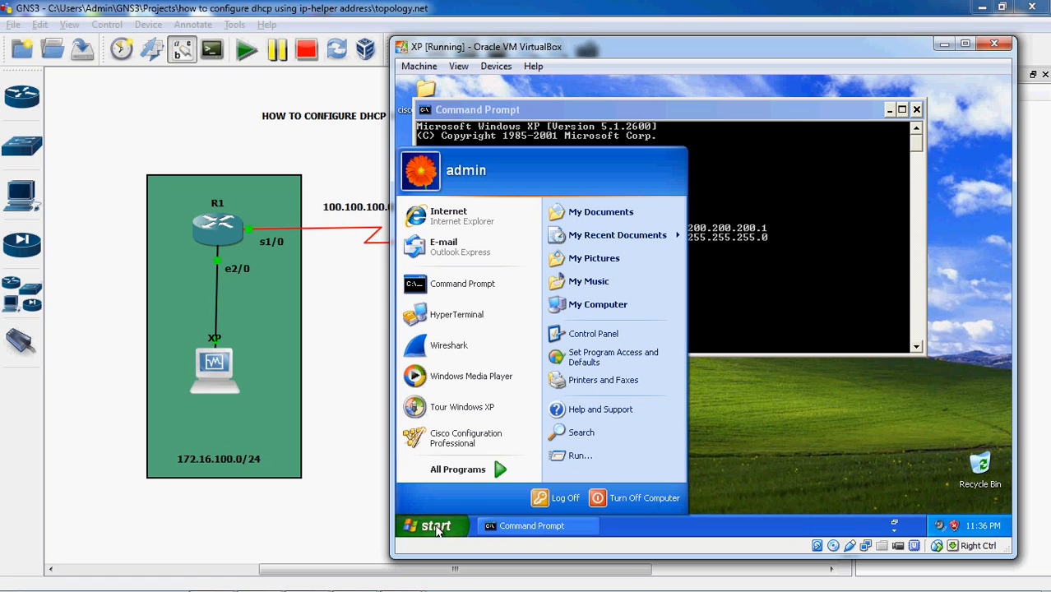
left_click(576, 456)
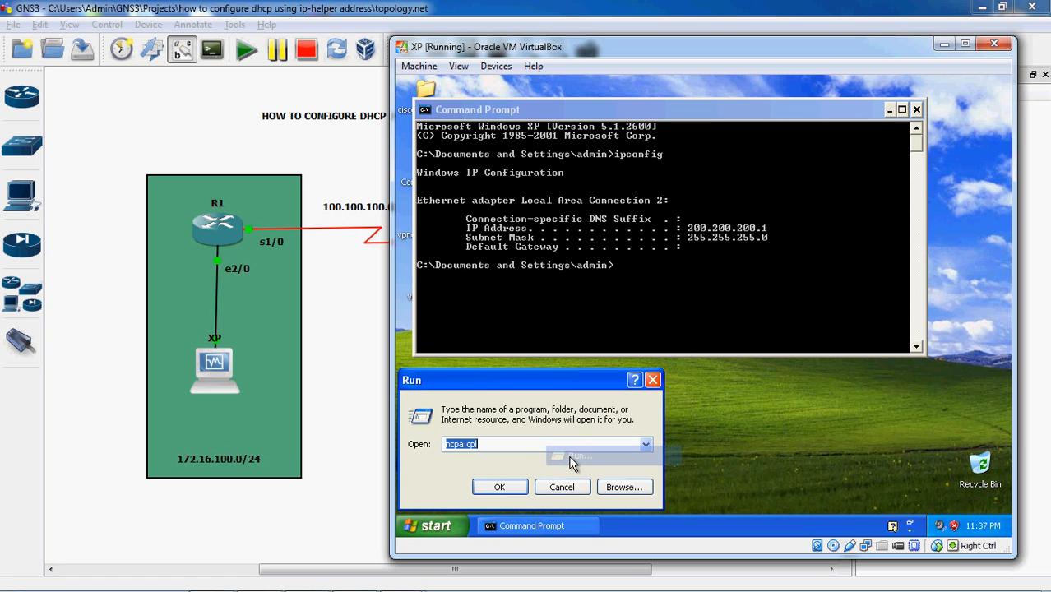
left_click(499, 486)
right_click(718, 409)
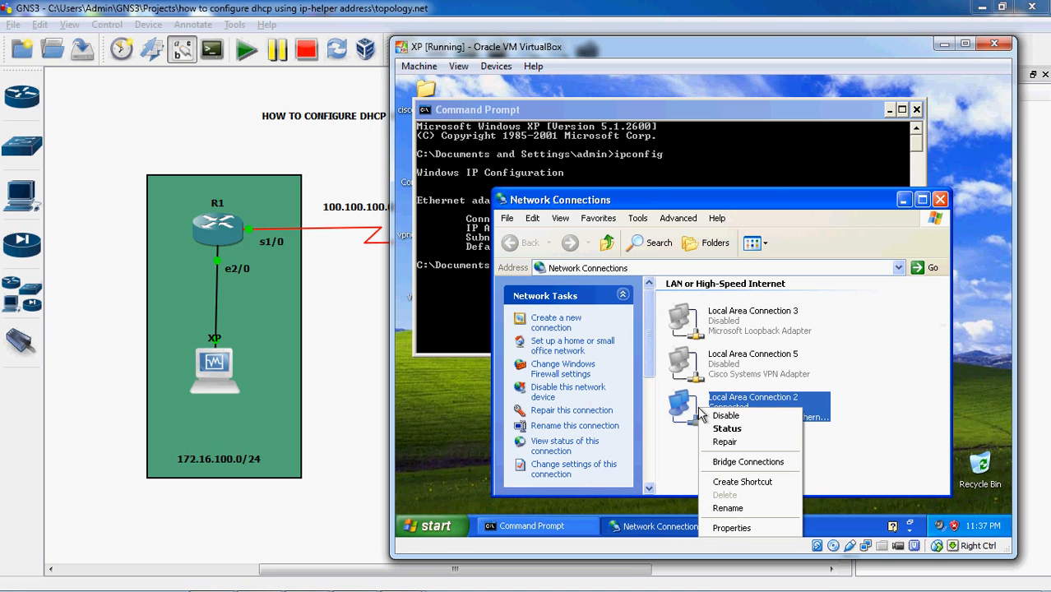
left_click(731, 528)
scroll(724, 311, "down", 2)
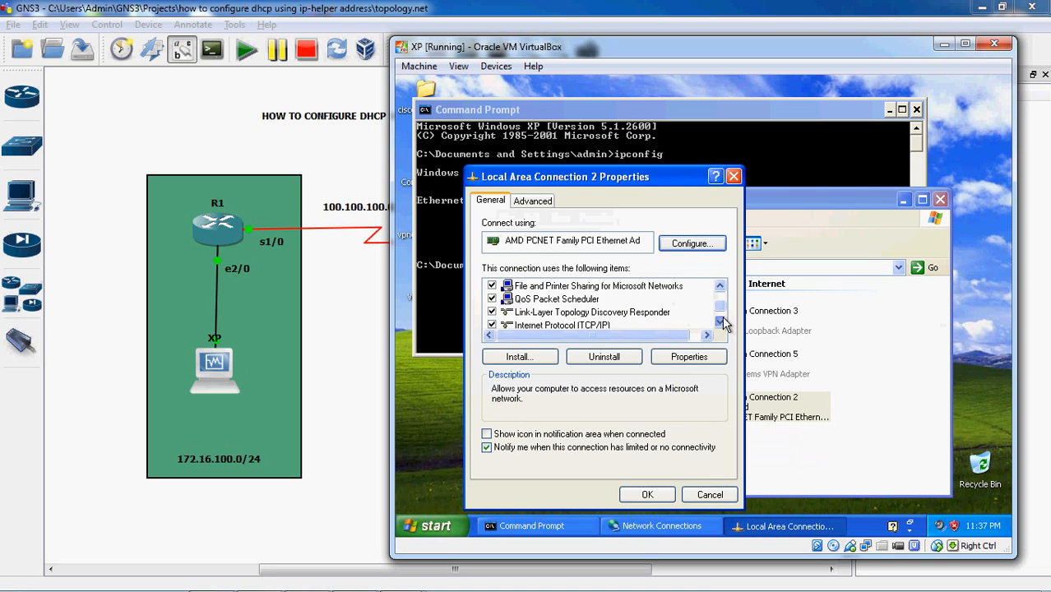
left_click(607, 314)
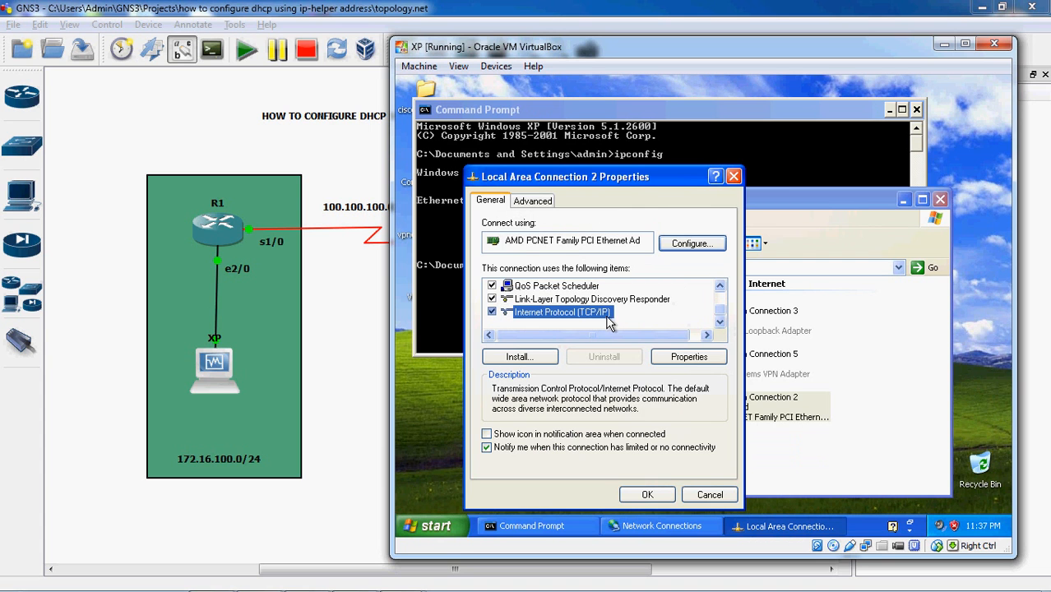
left_click(673, 356)
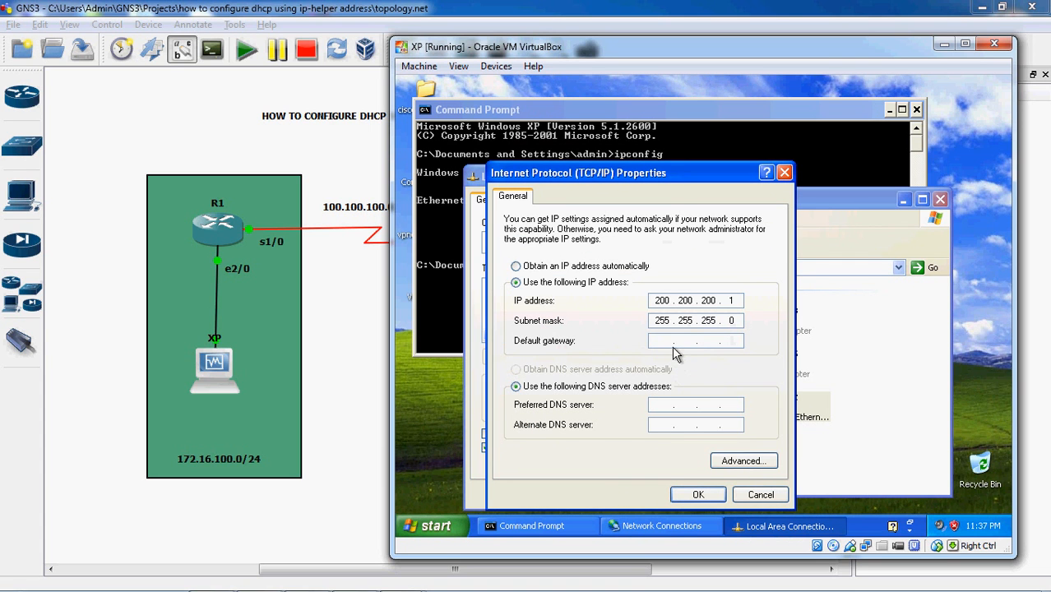
Set Local Area Connection 2 to obtain its IP and DNS server addresses automatically, apply the properties and close Network Connections
left_click(529, 270)
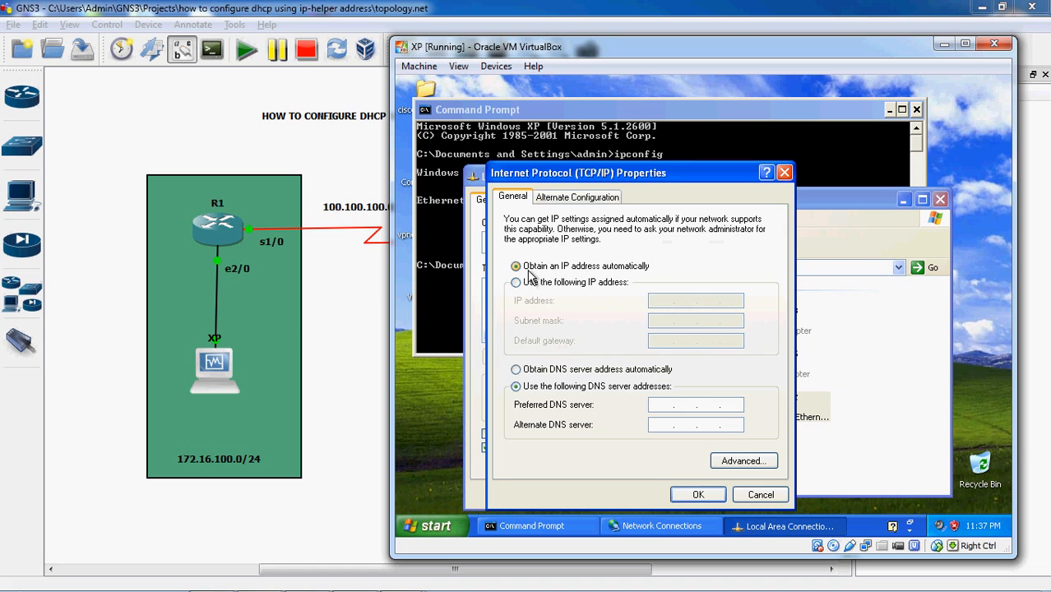
left_click(530, 371)
left_click(695, 495)
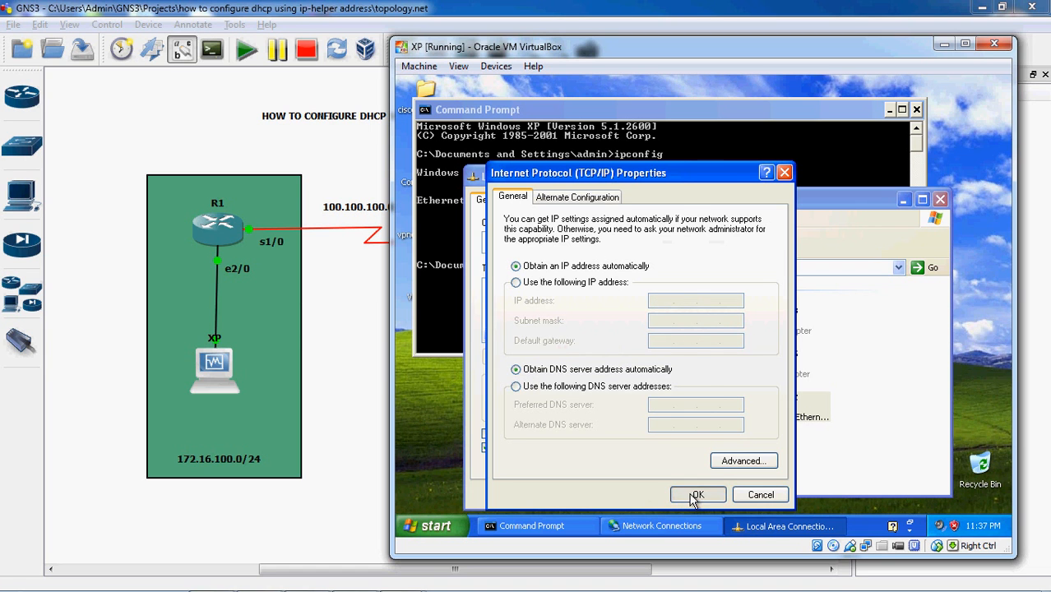
left_click(647, 495)
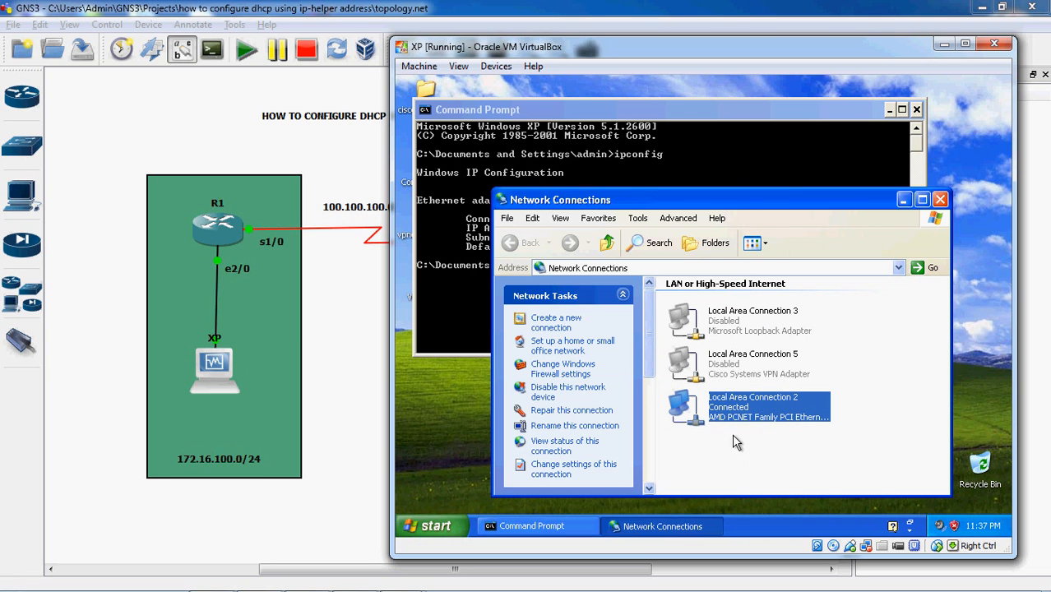
left_click(940, 200)
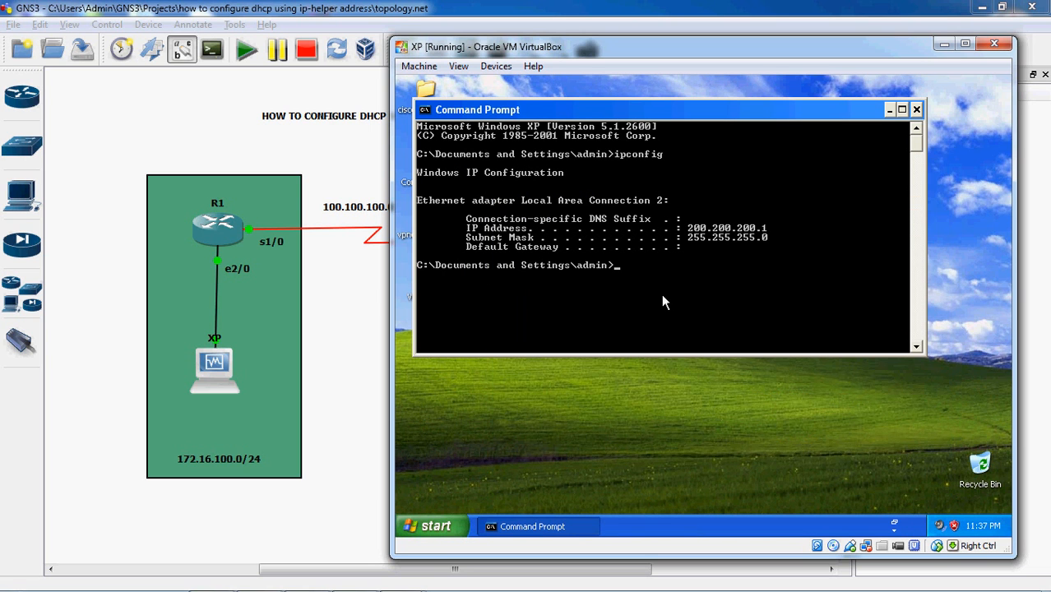
Check the XP machine's new addressing with ipconfig in the Command Prompt, and minimize the virtual machine window
type("ip")
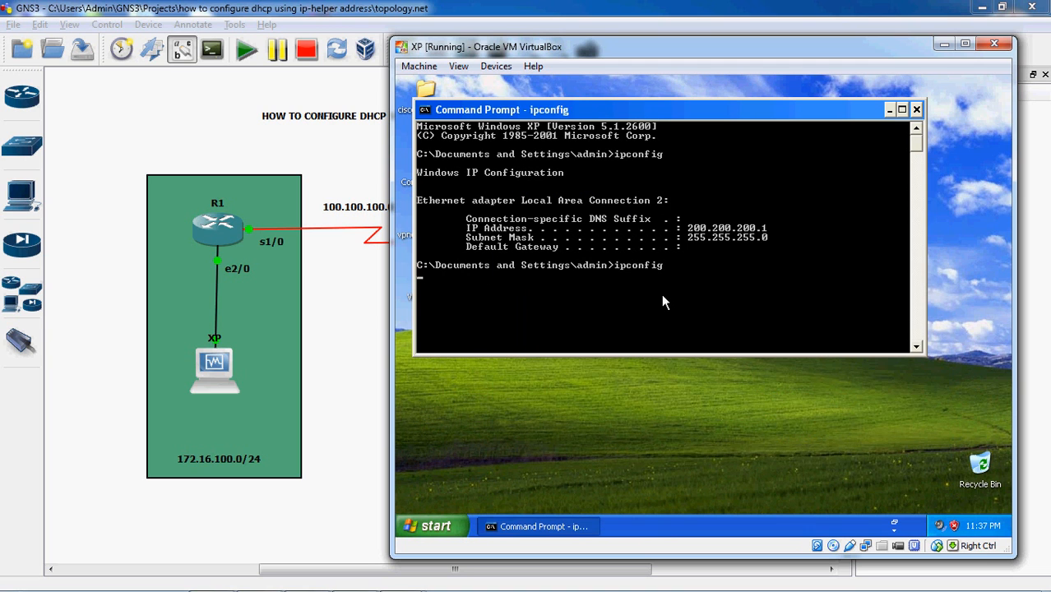
type("config")
key("Return")
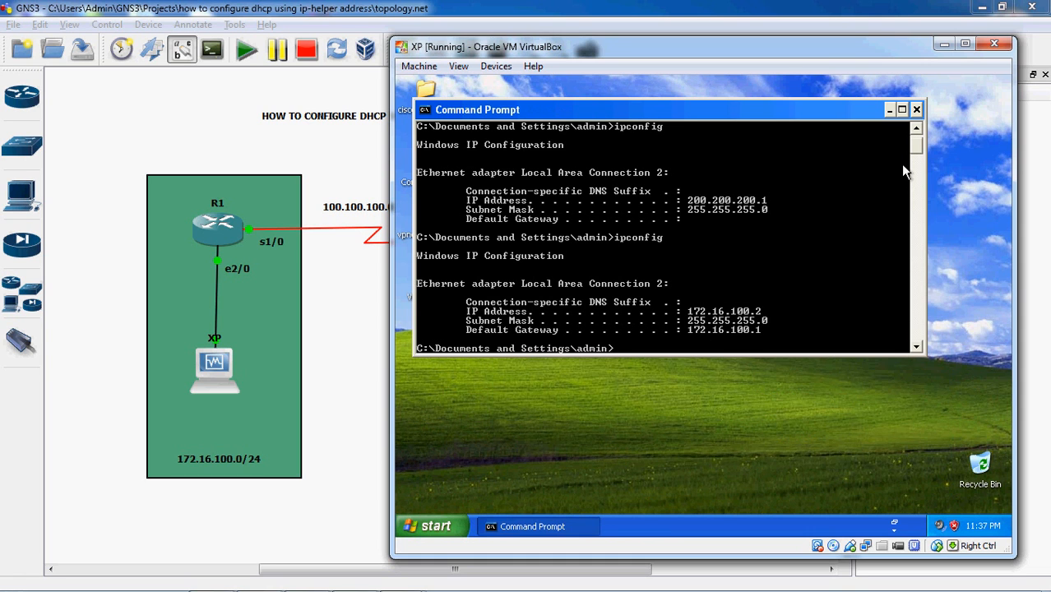
left_click(943, 45)
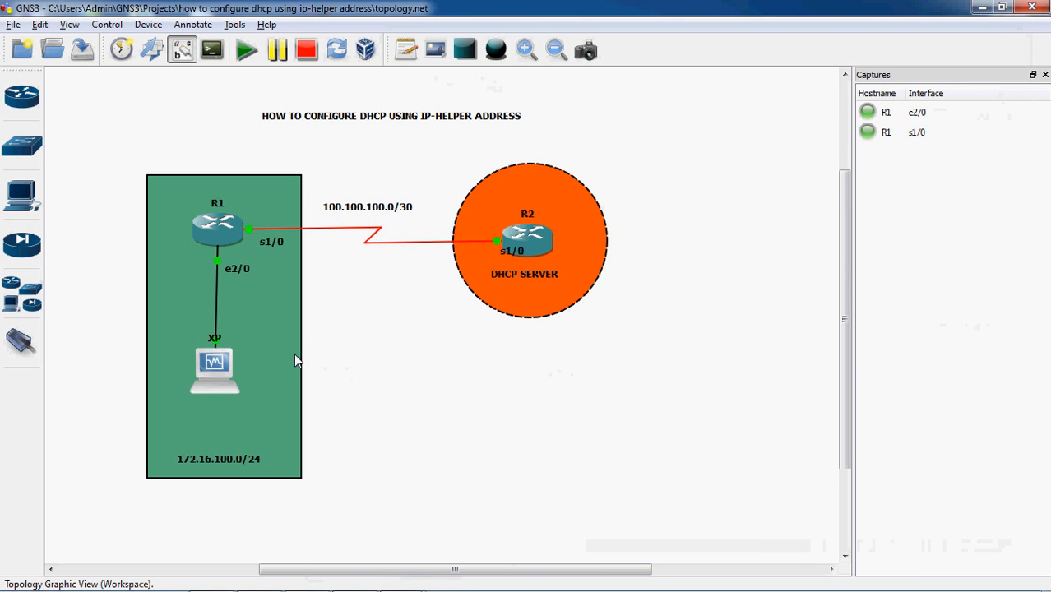
Move the green subnet rectangle down so that it uncovers R1 and its interface points
mouse_move(214, 382)
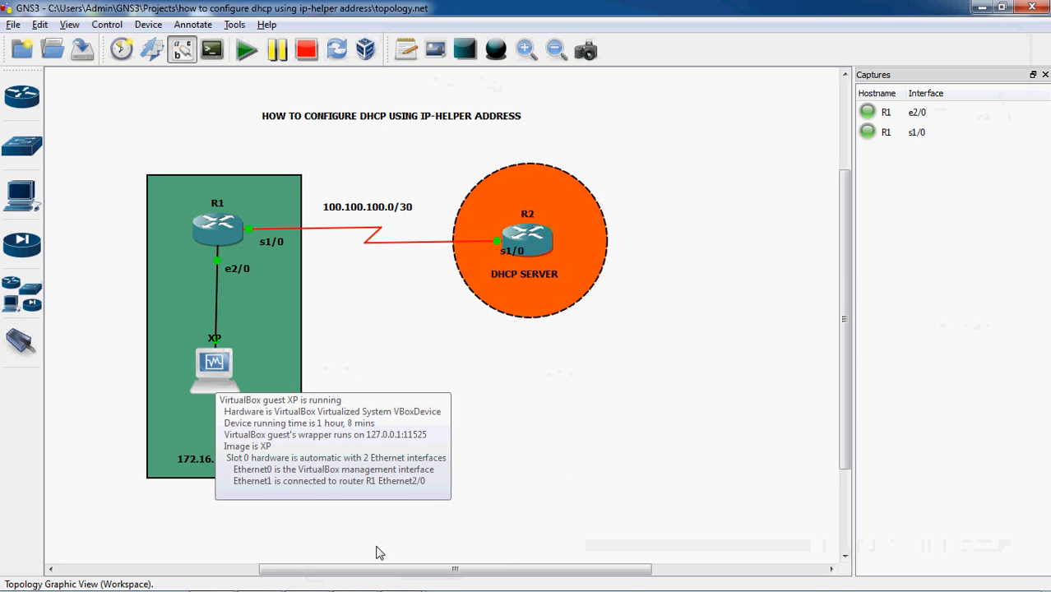
left_click(266, 375)
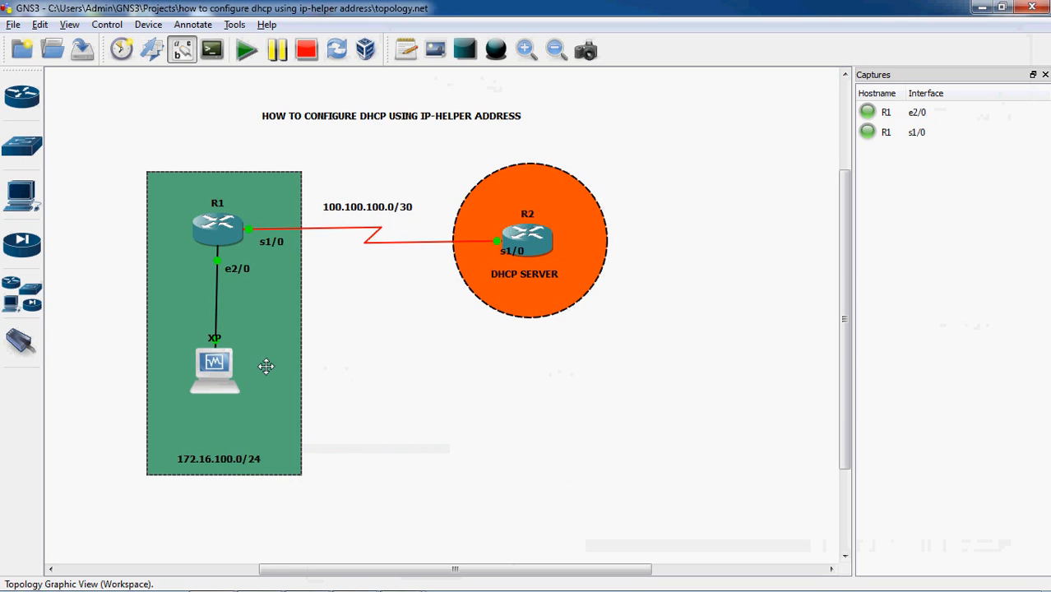
left_click_drag(269, 375, 280, 472)
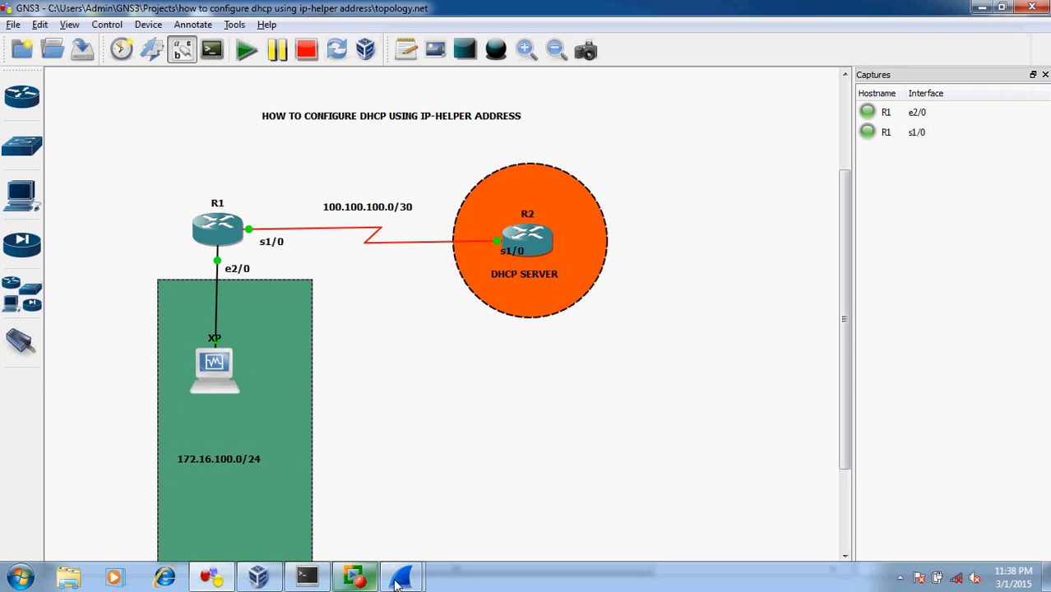
Switch to Wireshark, stop the live capture in both capture windows and minimize them
mouse_move(401, 578)
left_click(318, 481)
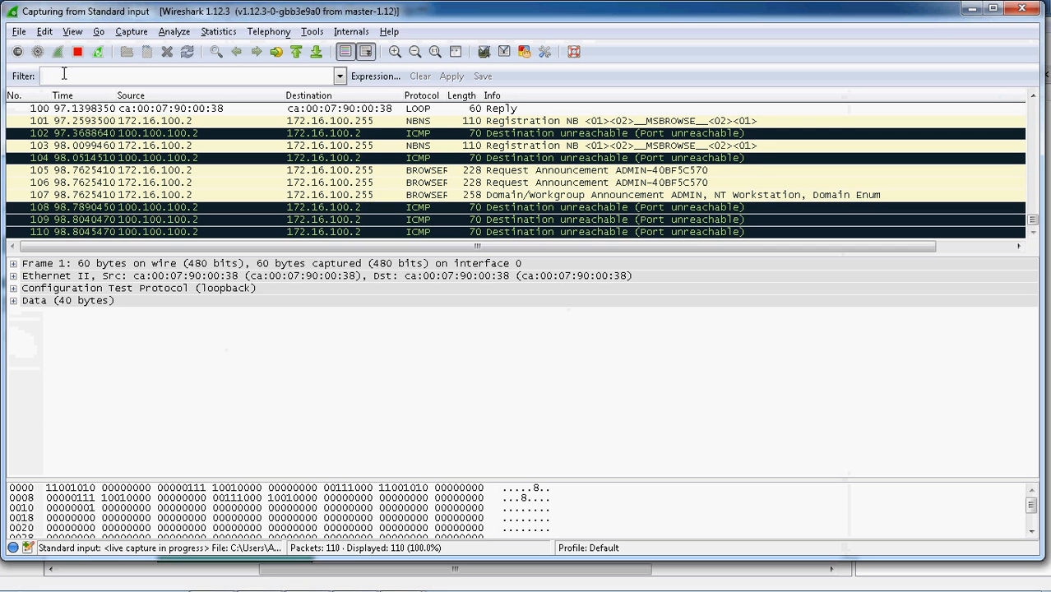
left_click(77, 51)
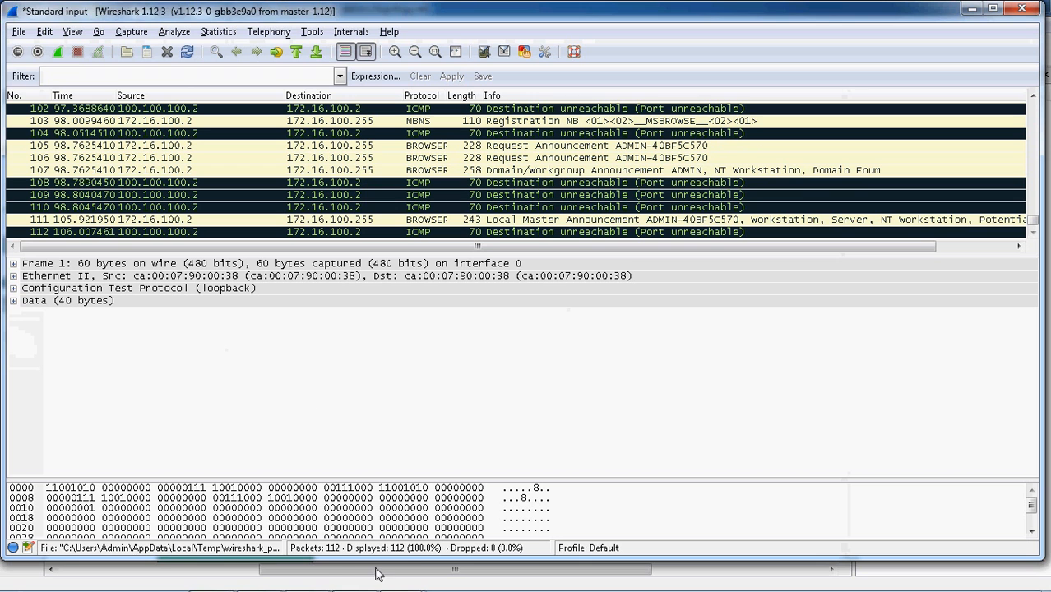
mouse_move(402, 582)
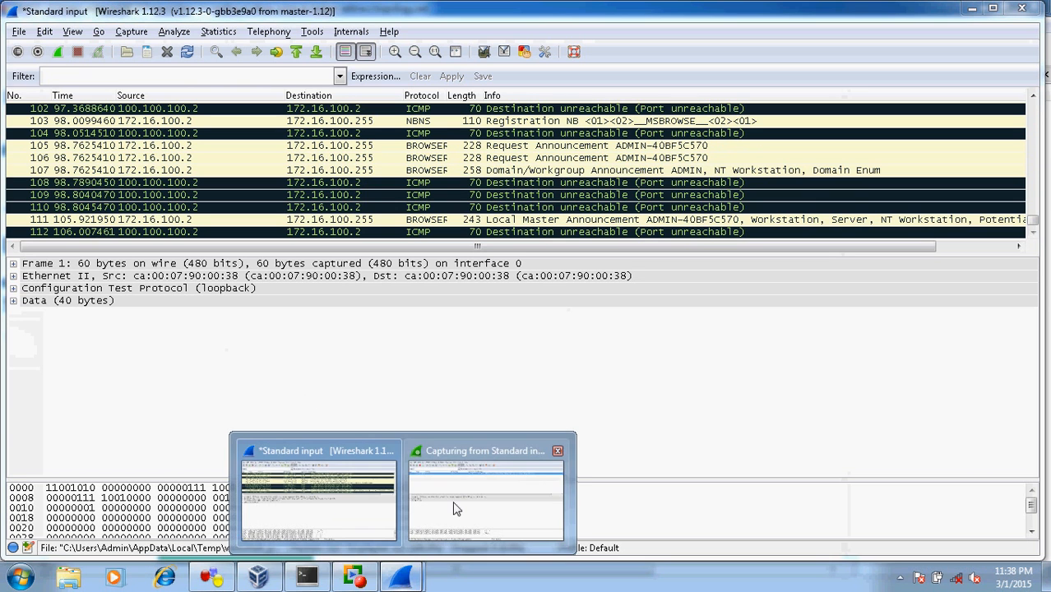
left_click(486, 494)
left_click(79, 52)
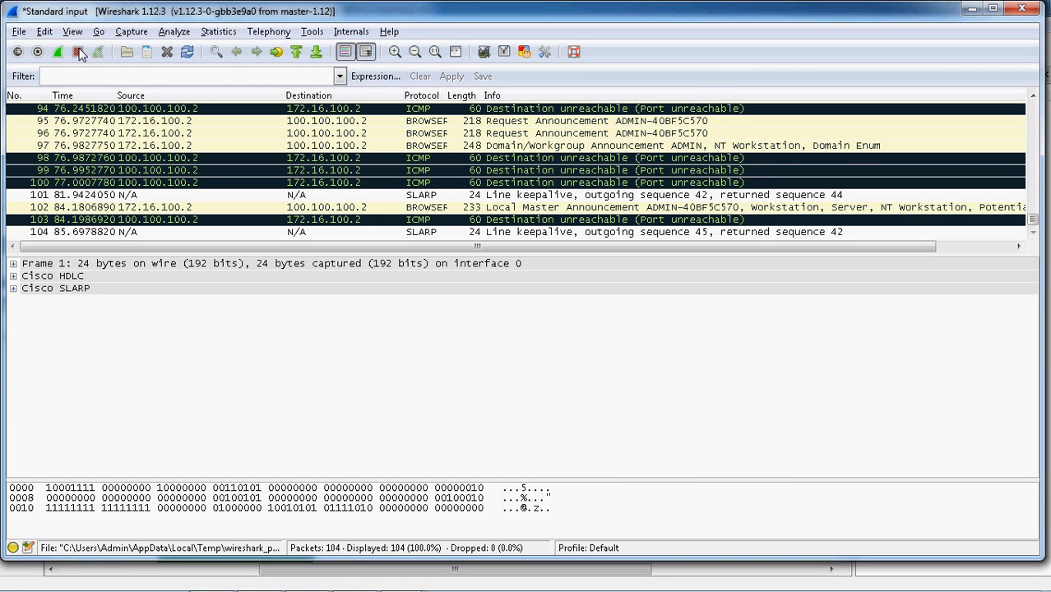
left_click(971, 10)
left_click(971, 10)
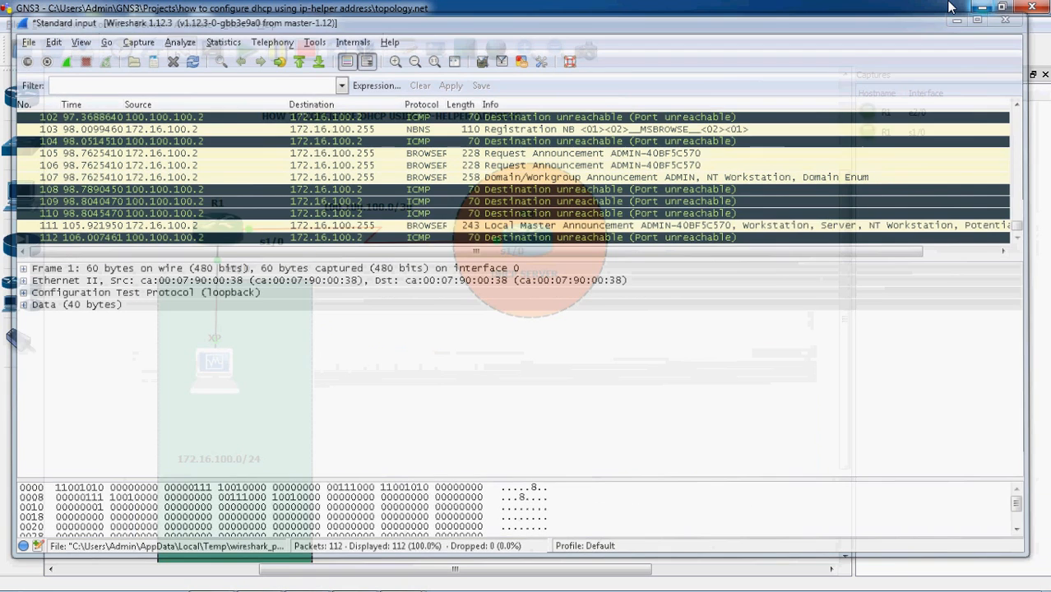
Stop capturing on R1's e2/0 and s1/0 links in the GNS3 topology
right_click(220, 270)
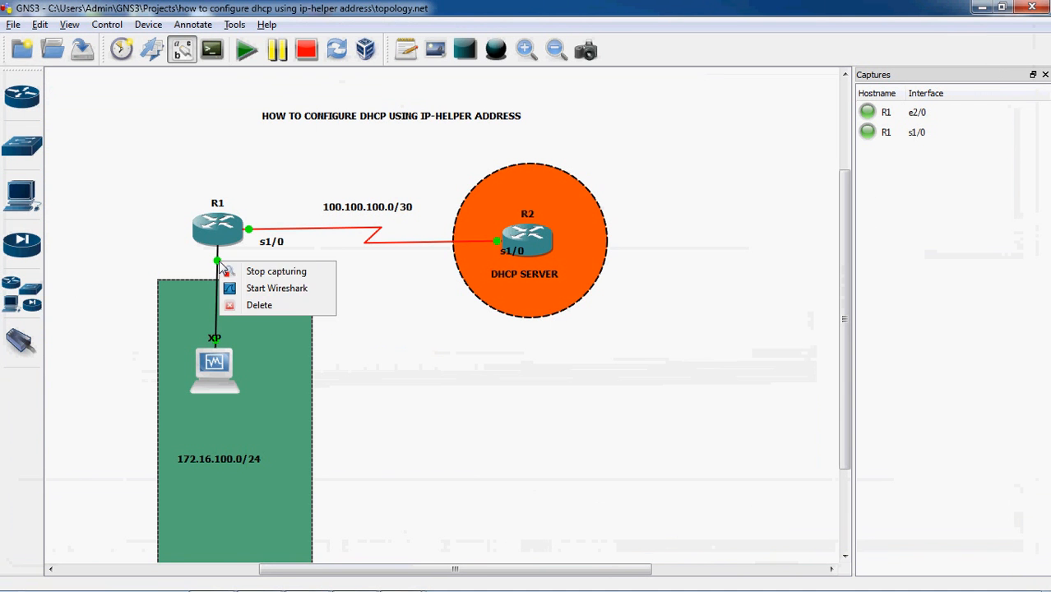
left_click(254, 278)
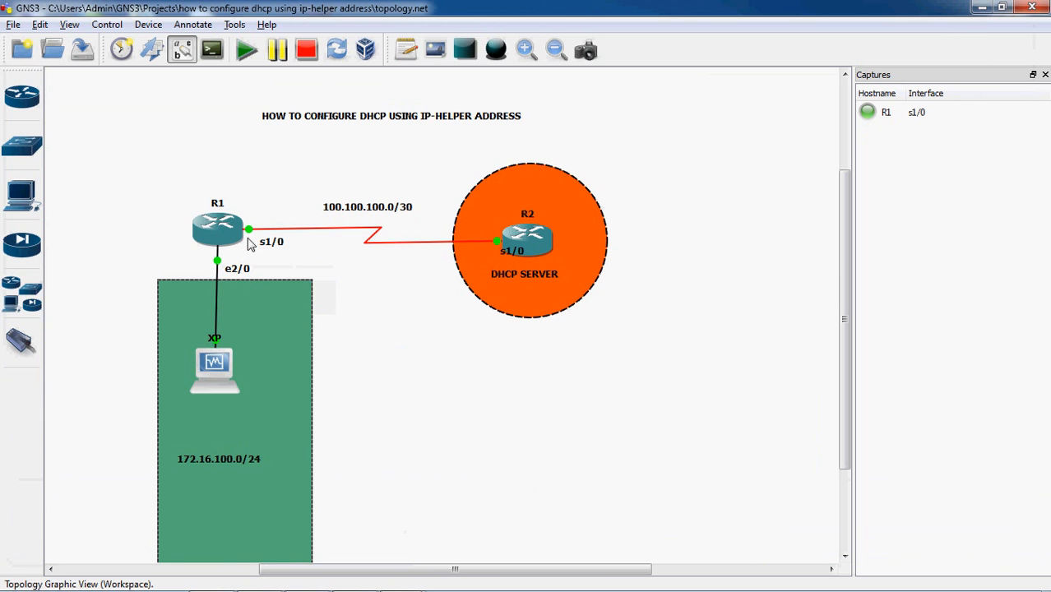
right_click(249, 231)
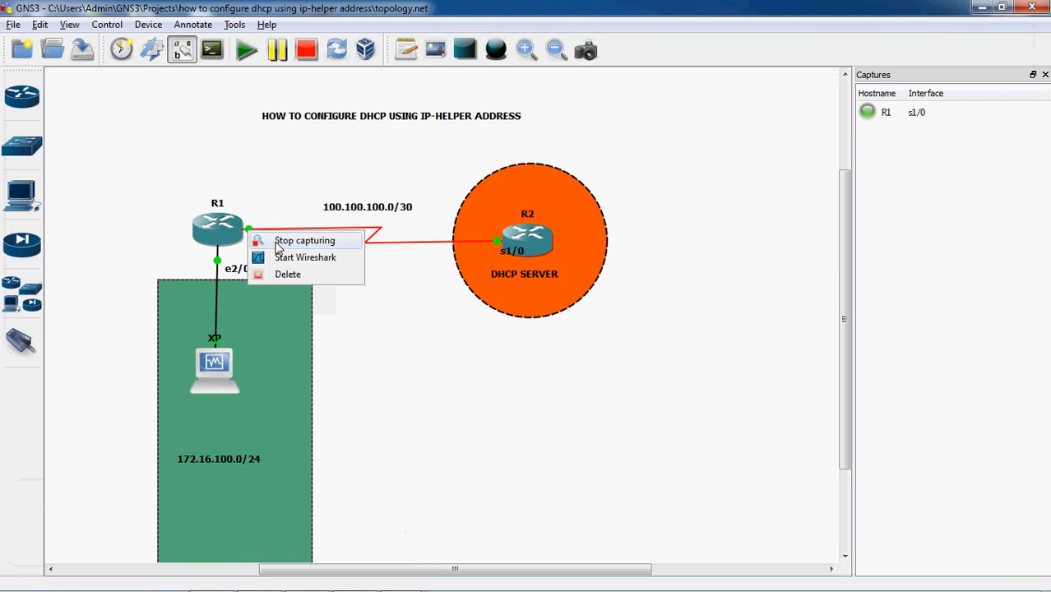
left_click(296, 241)
Move the green subnet rectangle back up around R1 and the XP machine, and clear the selection
left_click_drag(292, 317, 286, 234)
left_click(285, 236)
mouse_move(364, 587)
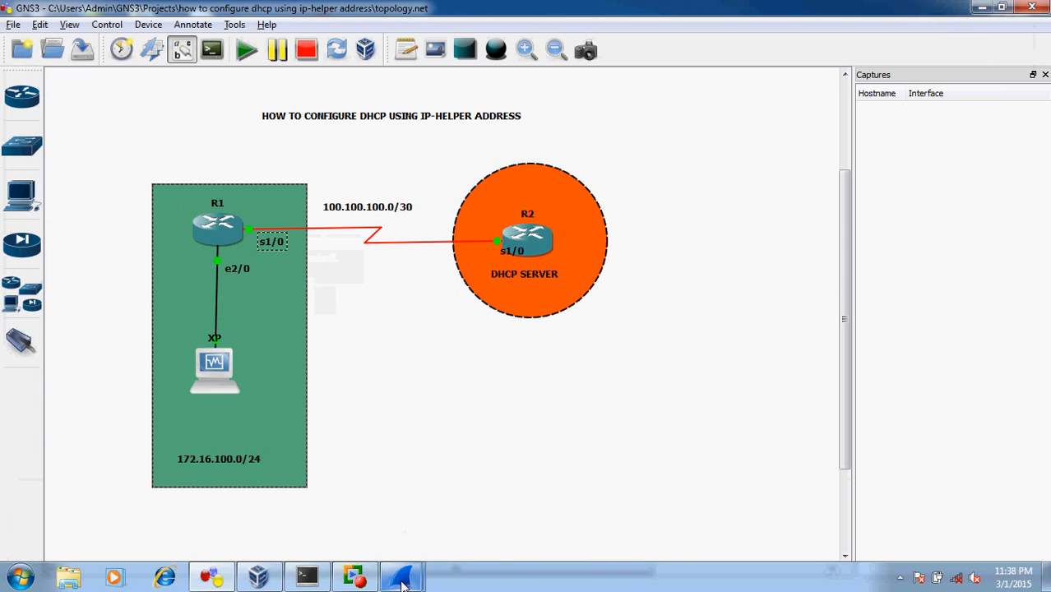
left_click_drag(398, 584, 368, 537)
left_click(613, 427)
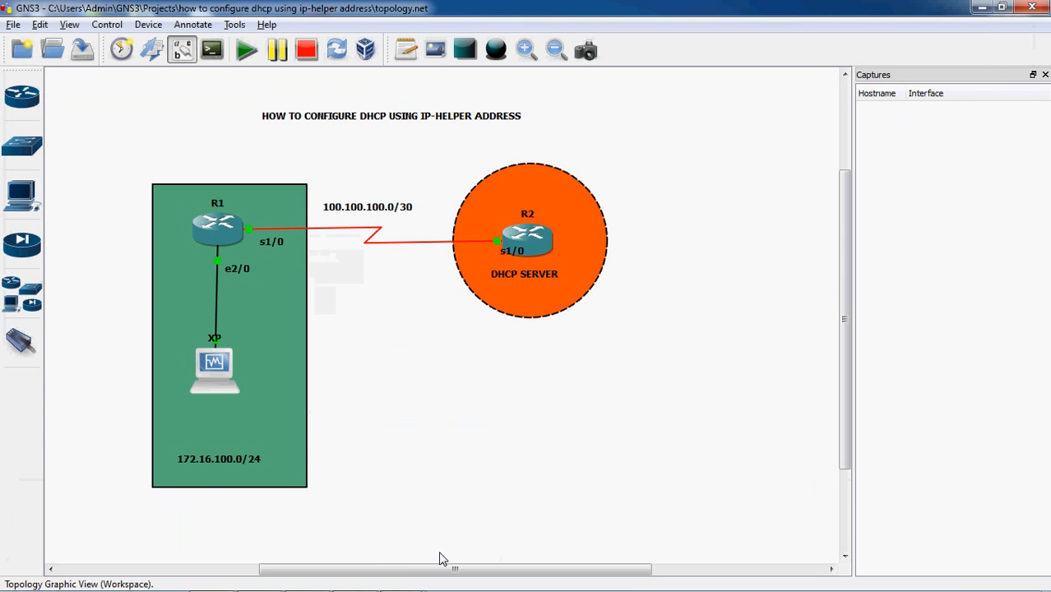
Examine the DHCP Discover, Offer, Request and ACK packets in the R1 e2/0 Wireshark capture, and minimize its window
mouse_move(400, 578)
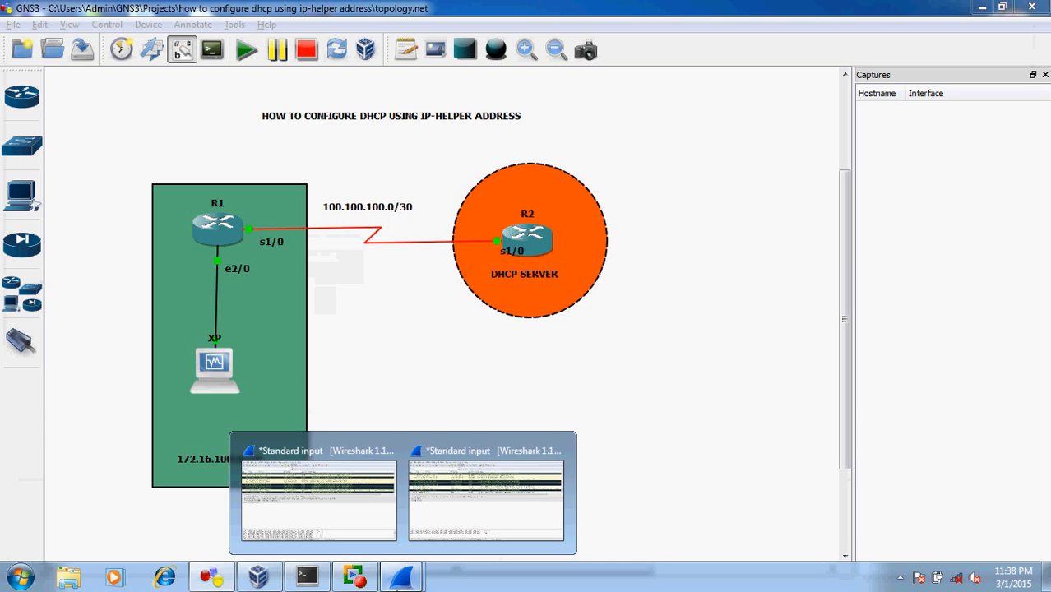
left_click(335, 494)
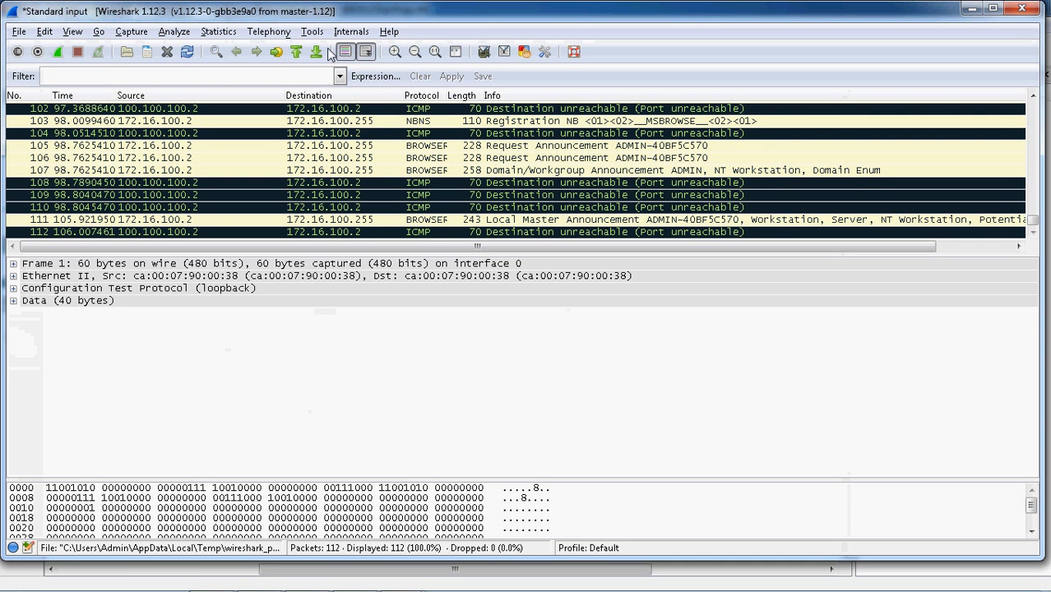
left_click(295, 52)
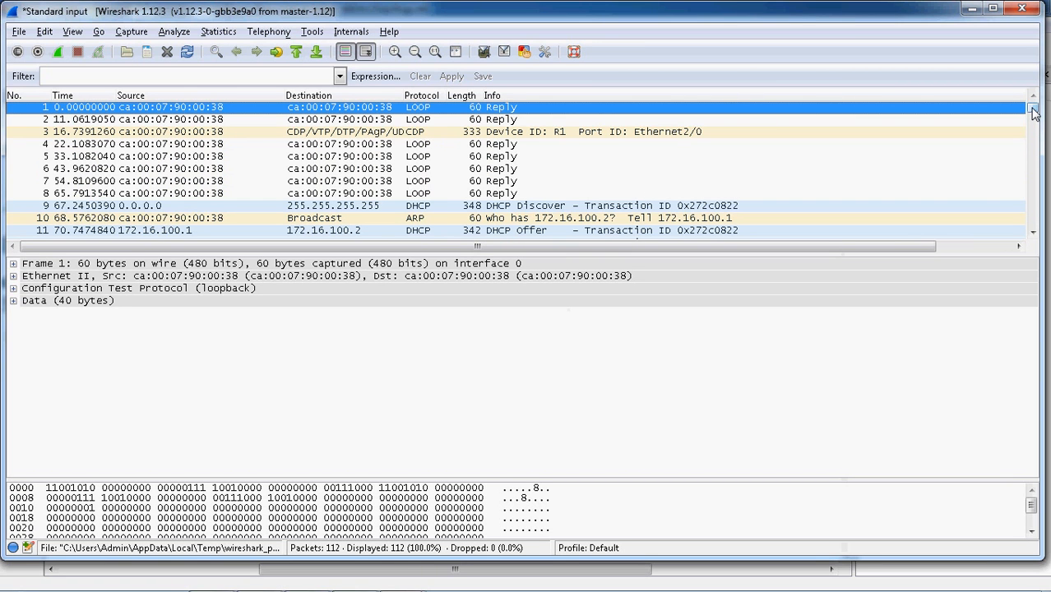
scroll(1034, 113, "down", 2)
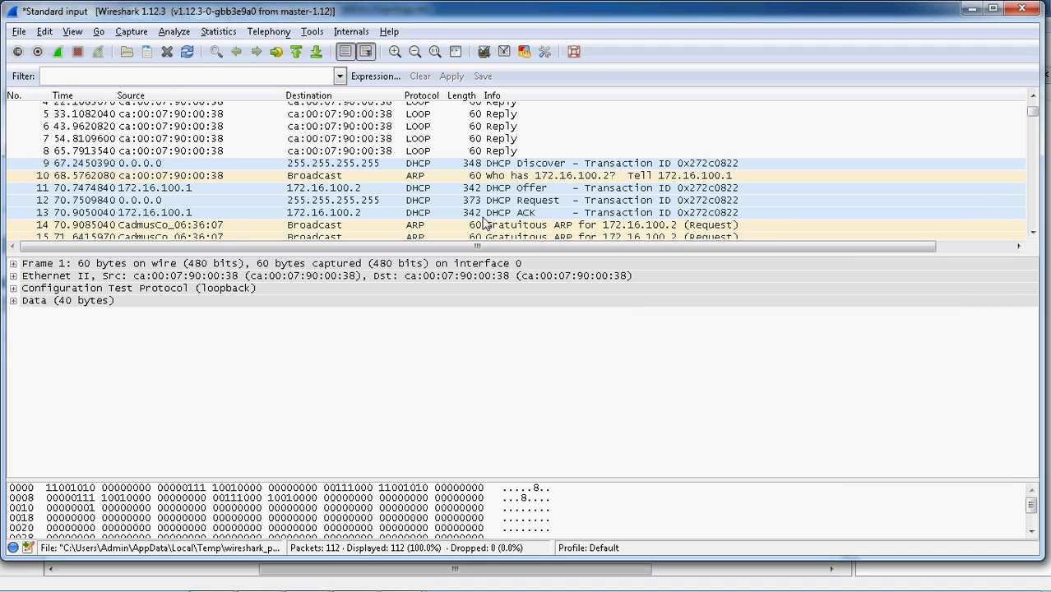
left_click(475, 165)
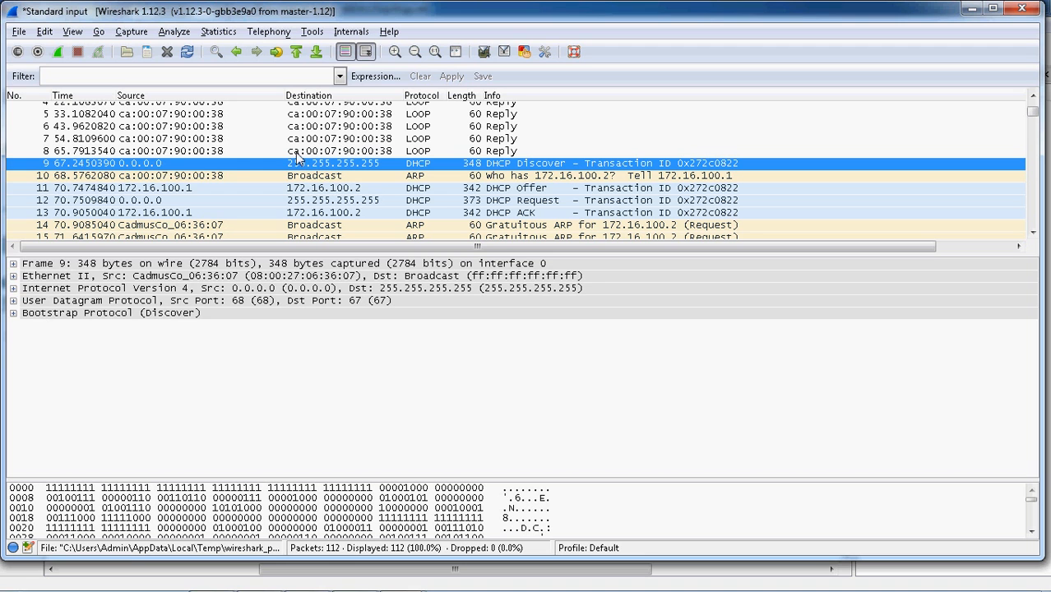
left_click(434, 188)
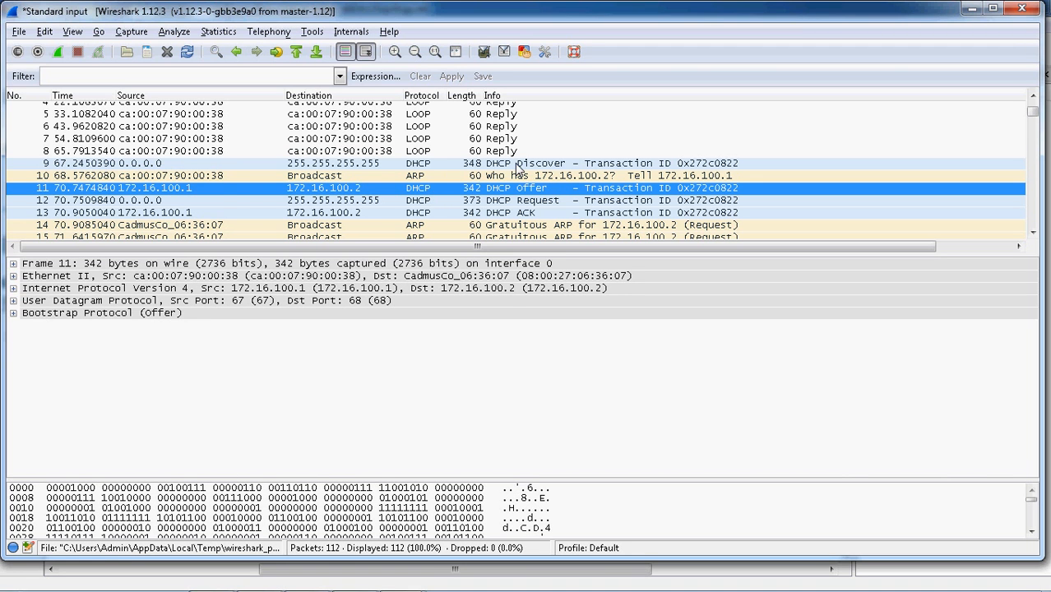
left_click(518, 168)
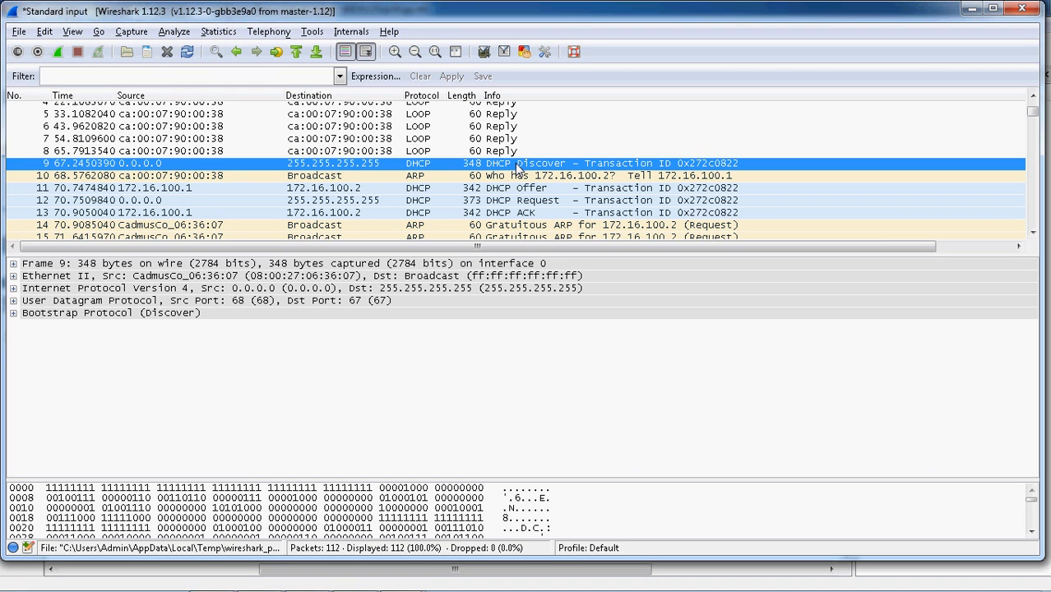
left_click(519, 192)
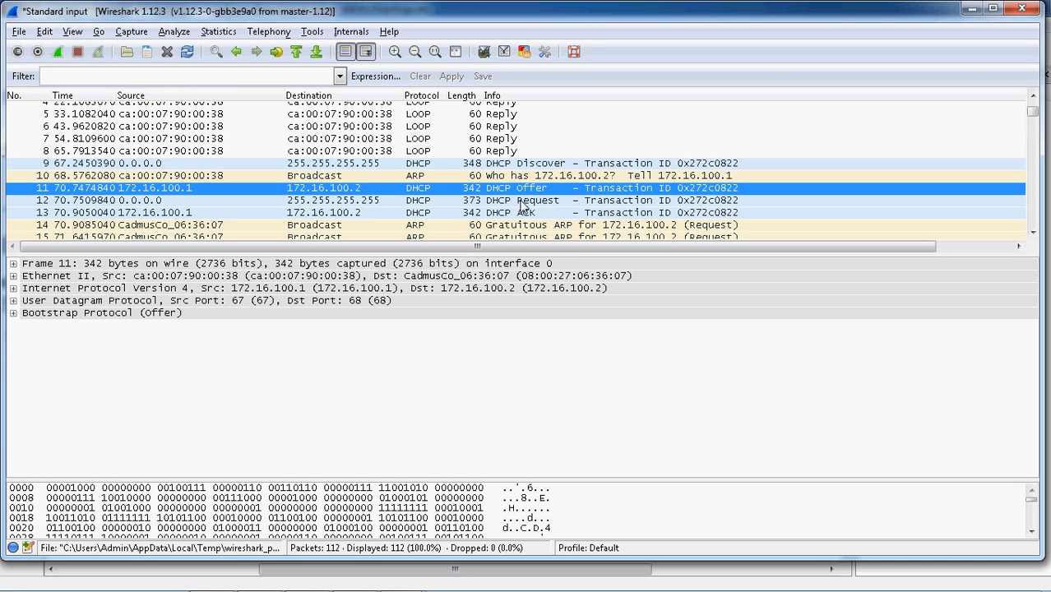
left_click(520, 200)
left_click(519, 215)
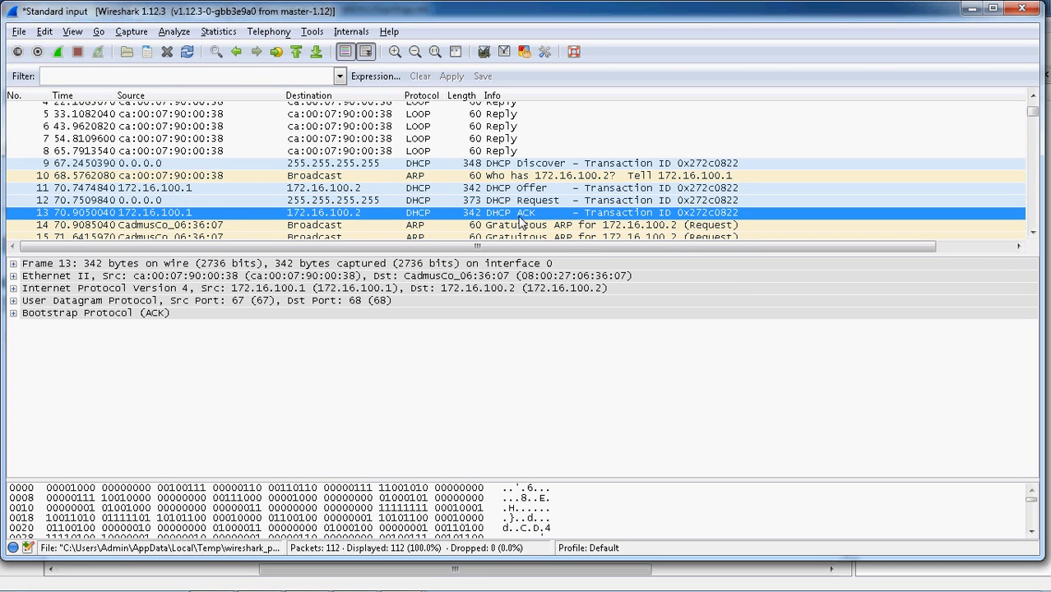
left_click(976, 10)
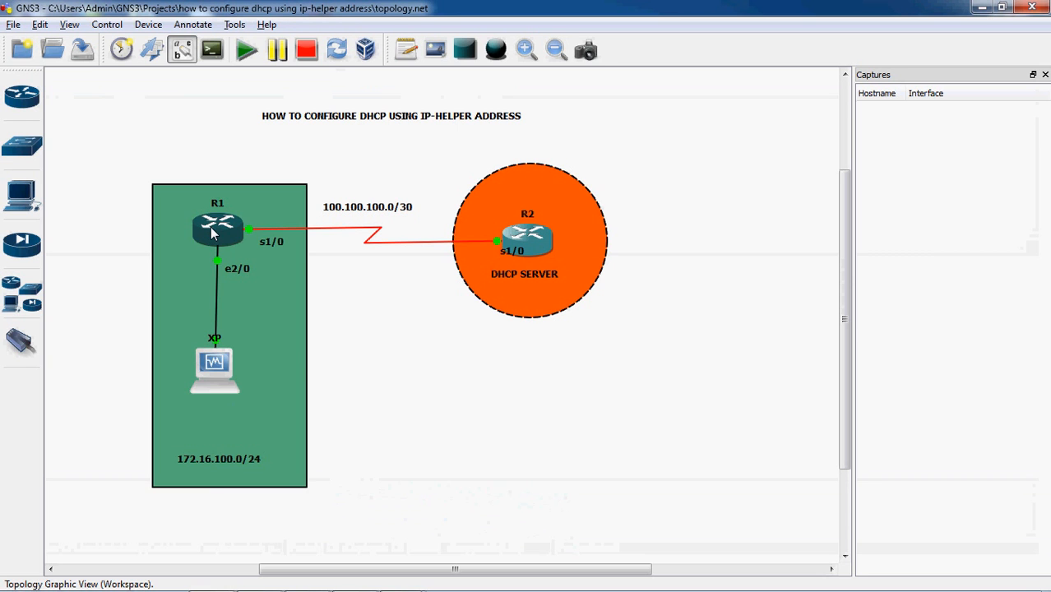
Switch to the R1 s1/0 capture in Wireshark, jump to its first packet and select the relayed DHCP Discover packet
mouse_move(211, 233)
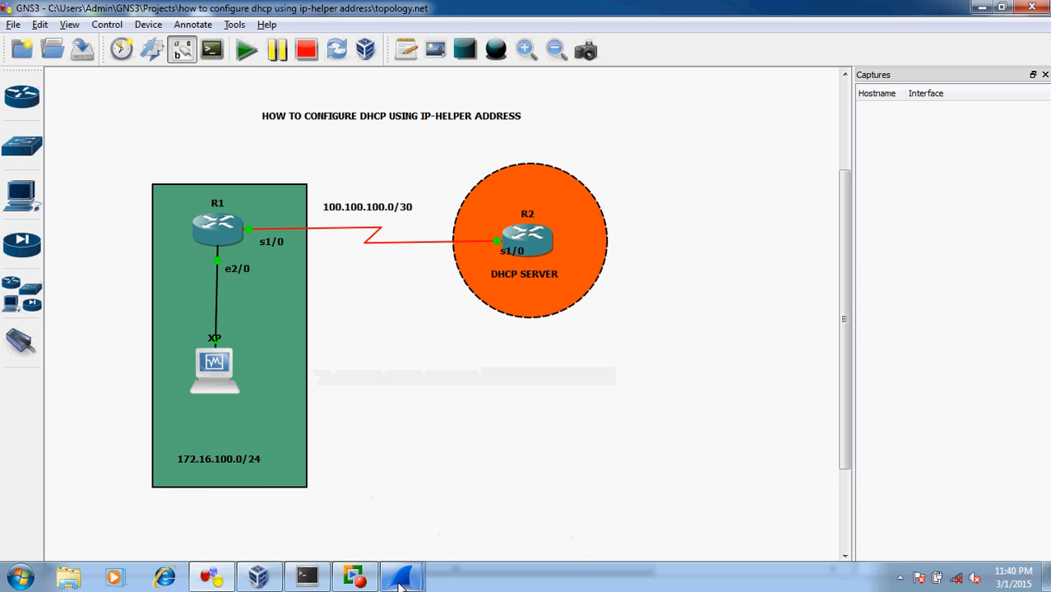
mouse_move(400, 582)
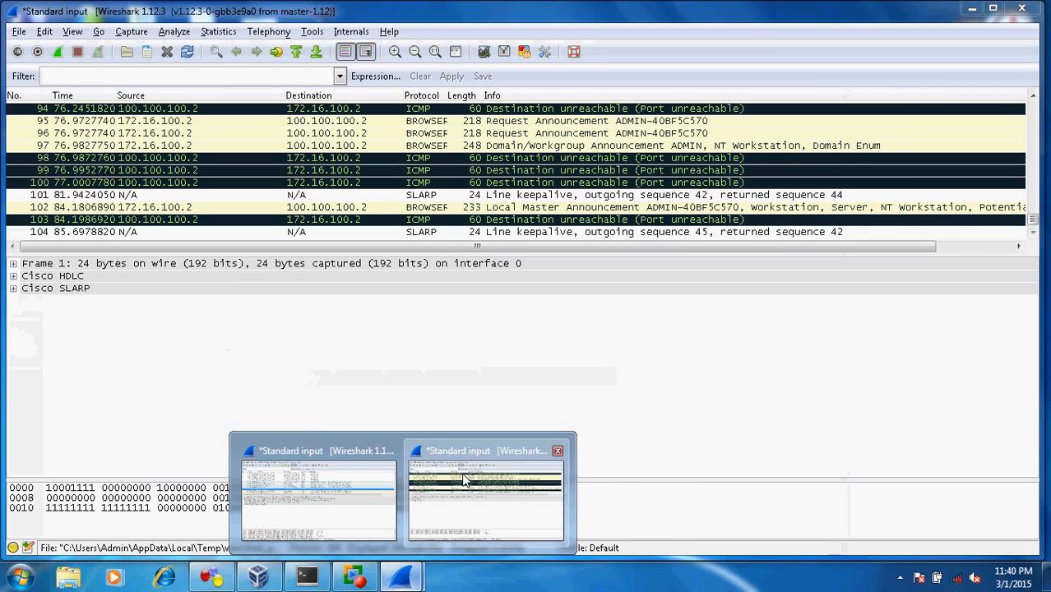
left_click(481, 497)
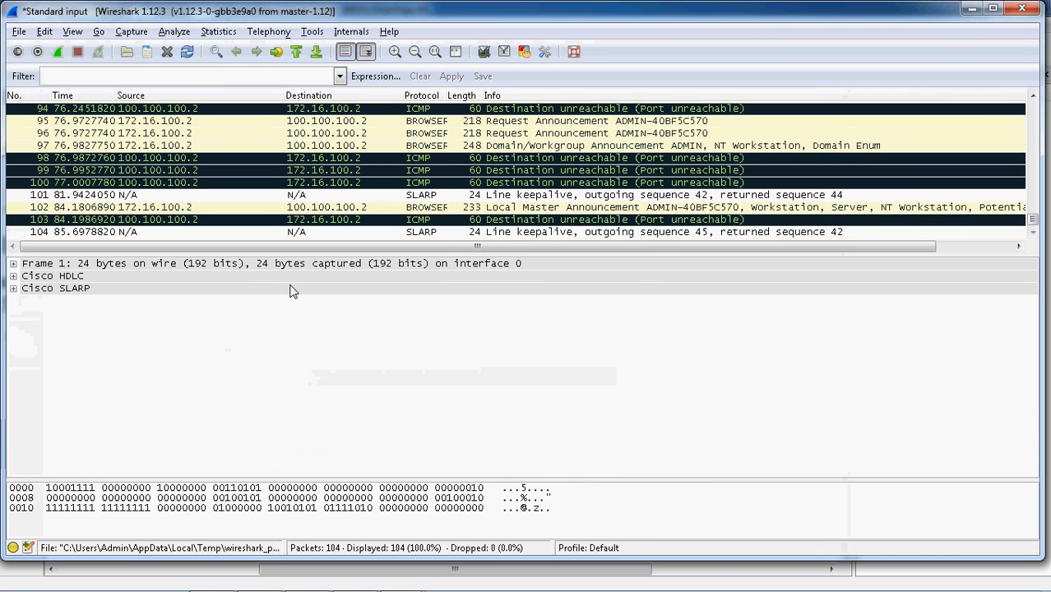
left_click(296, 52)
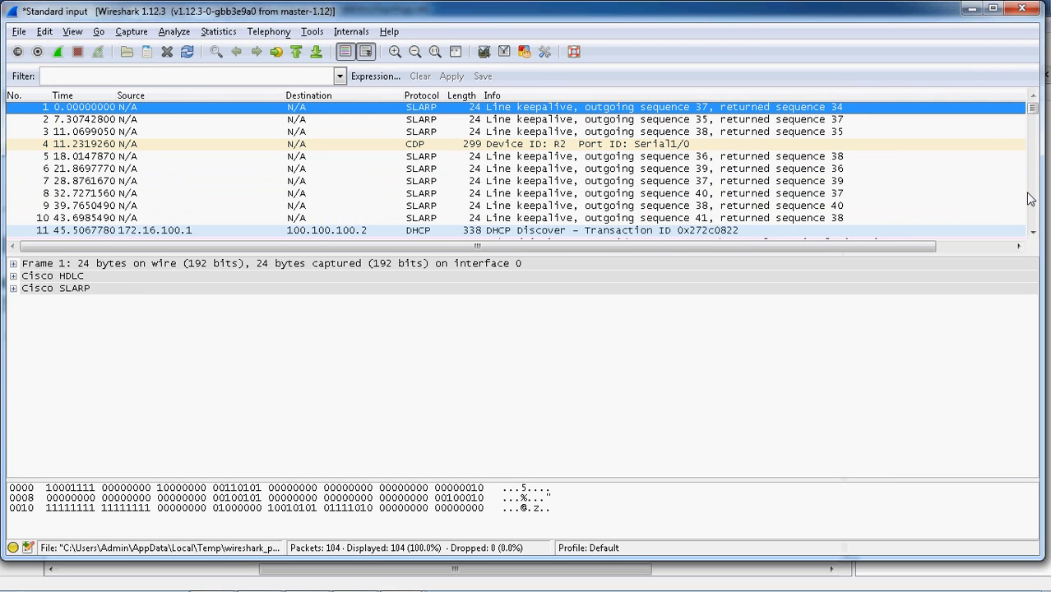
scroll(1033, 231, "down", 2)
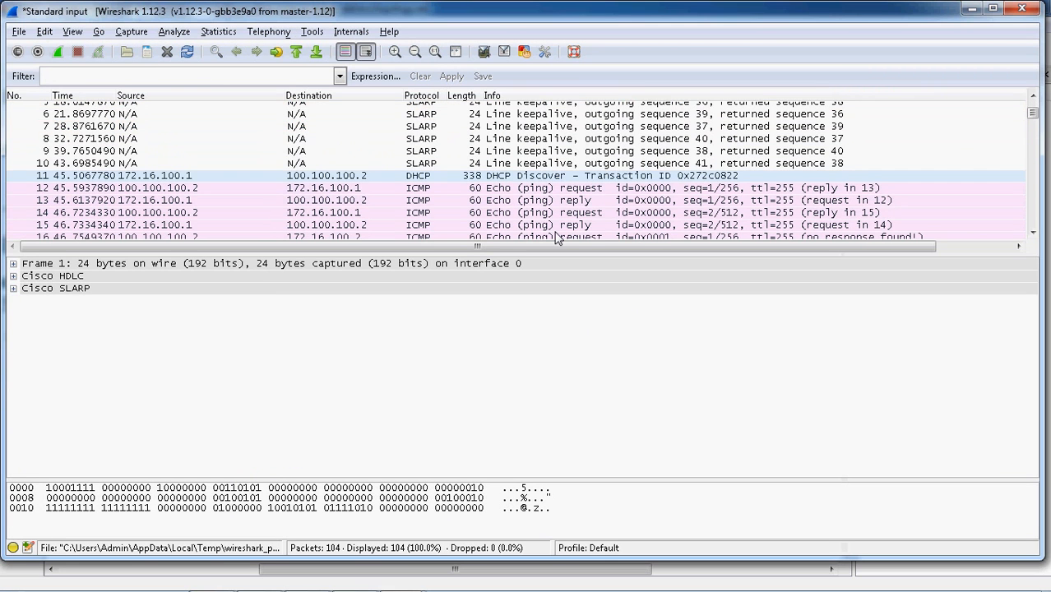
left_click(312, 176)
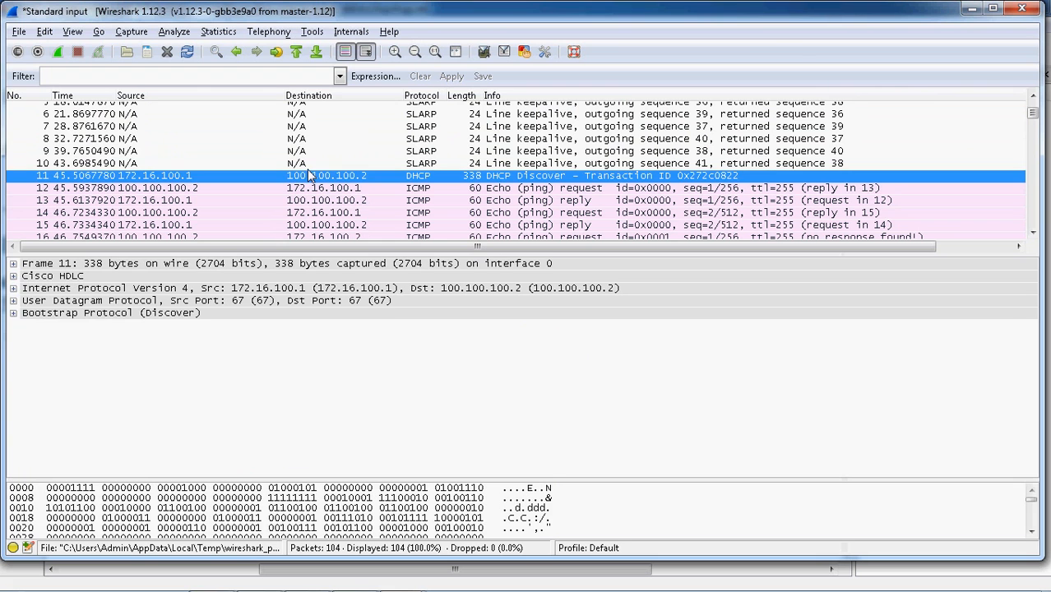
Expand the Bootstrap Protocol details of the DHCP Discover packet and examine its Bootp flags
left_click(55, 314)
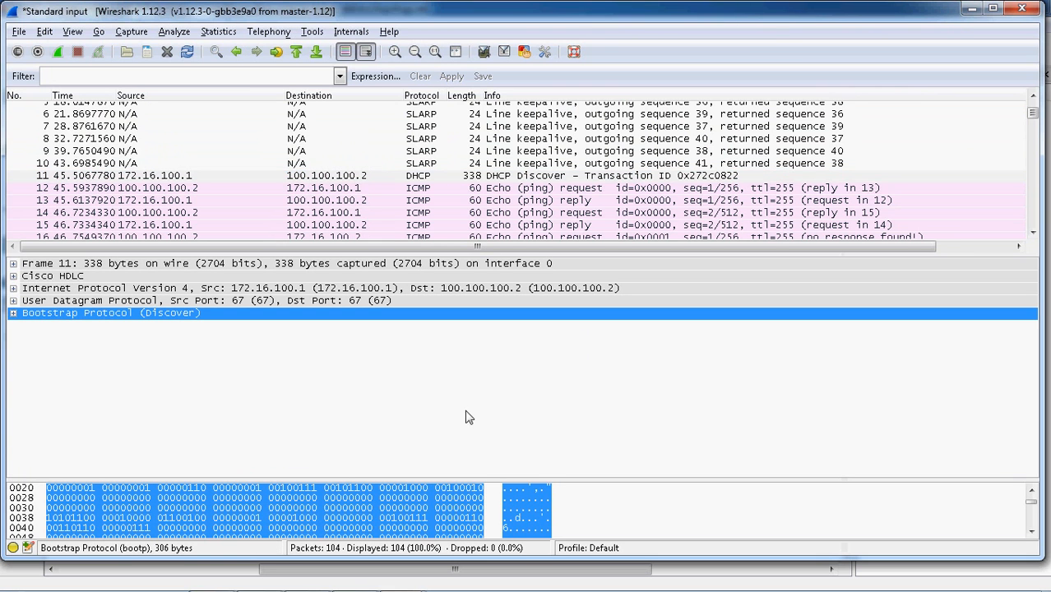
left_click(14, 314)
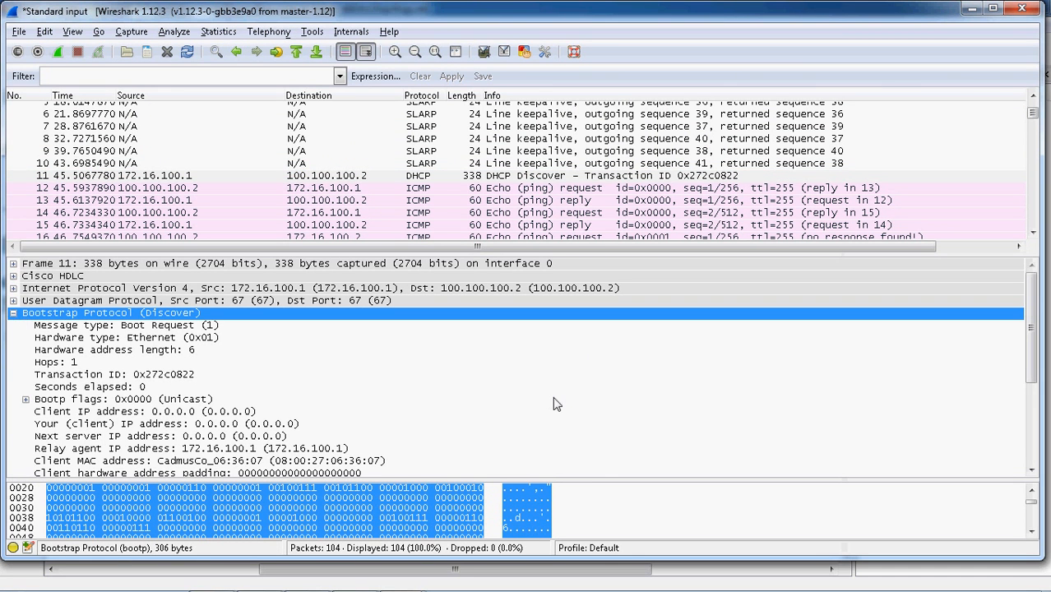
left_click(197, 400)
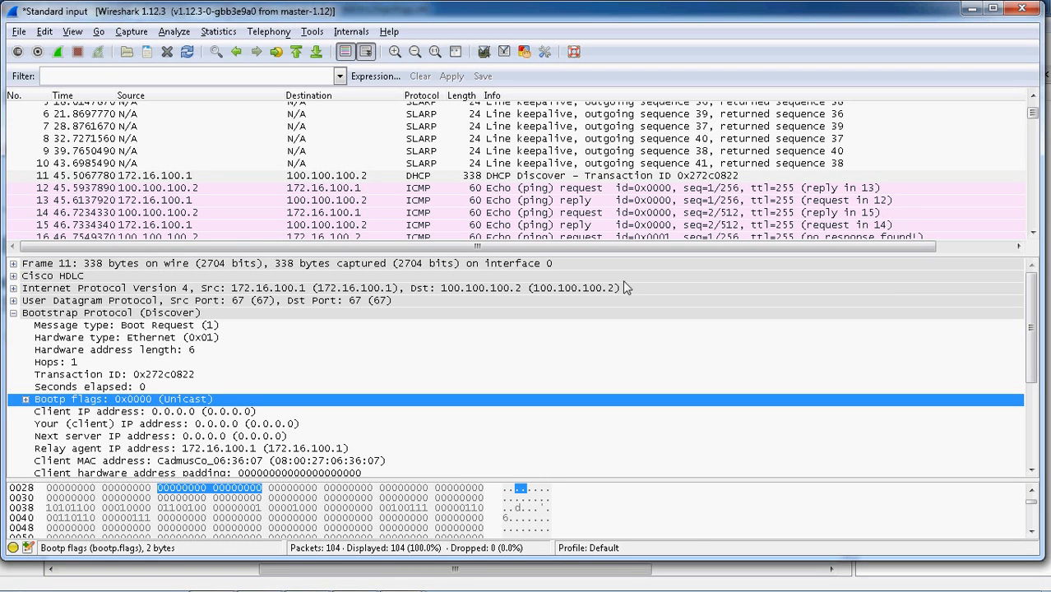
Review the DHCP Offer, Request and ACK packets exchanged over the serial link, and minimize the capture window
left_click(1035, 231)
left_click(1035, 231)
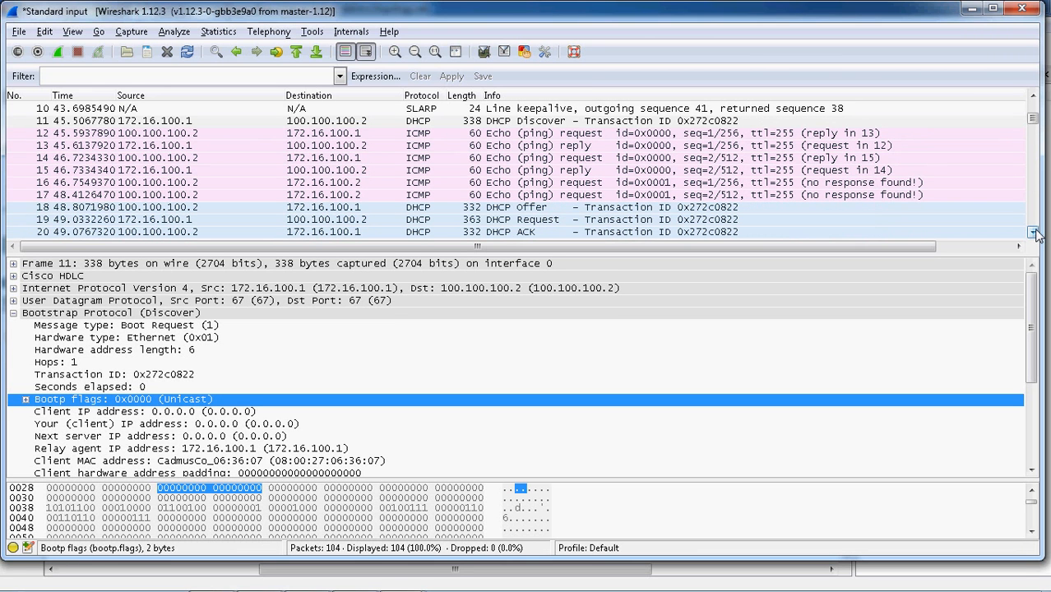
left_click(1035, 233)
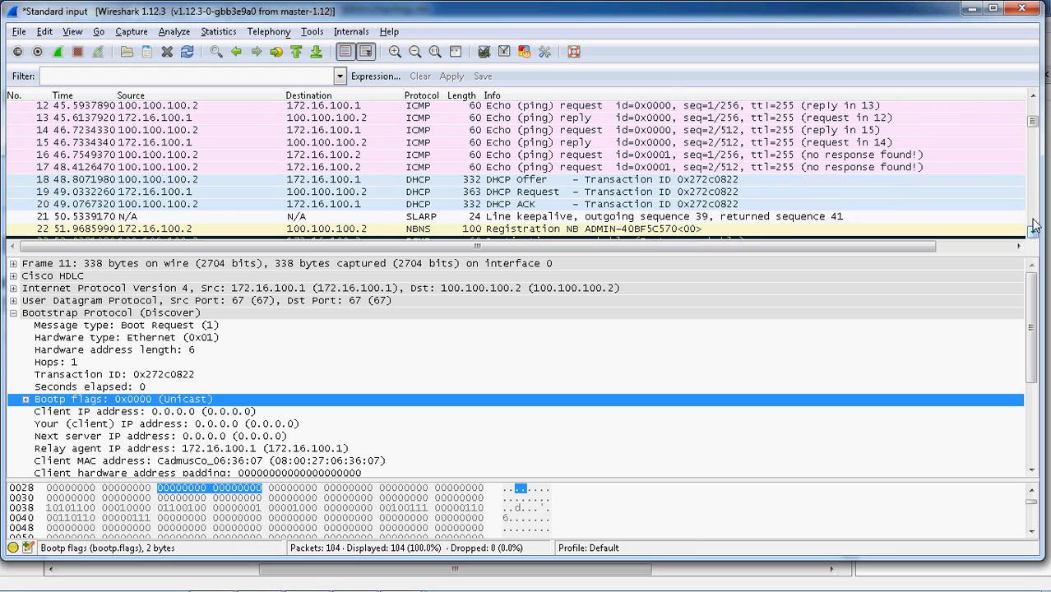
left_click(968, 9)
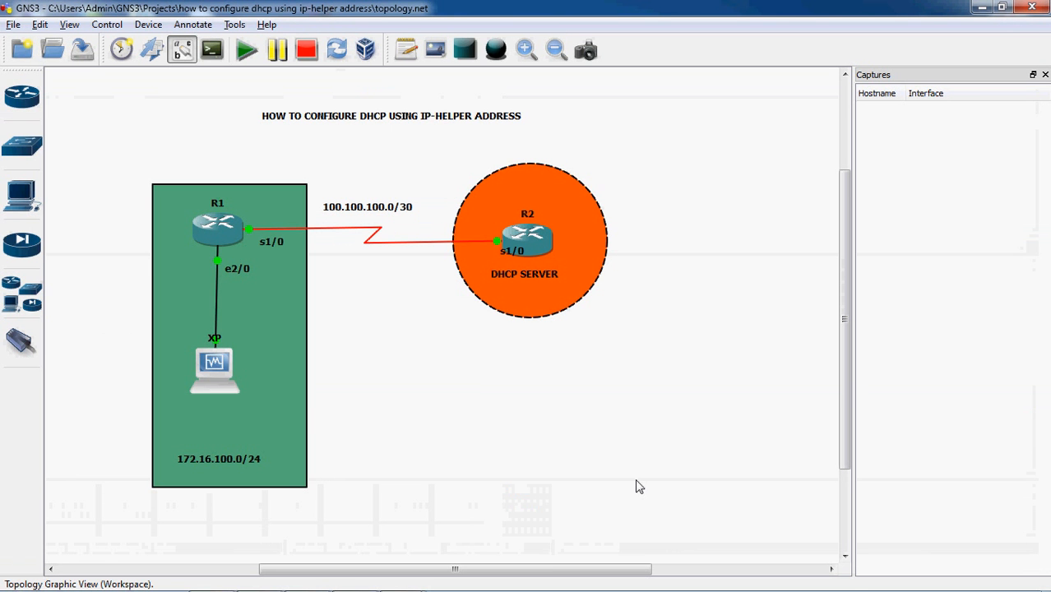